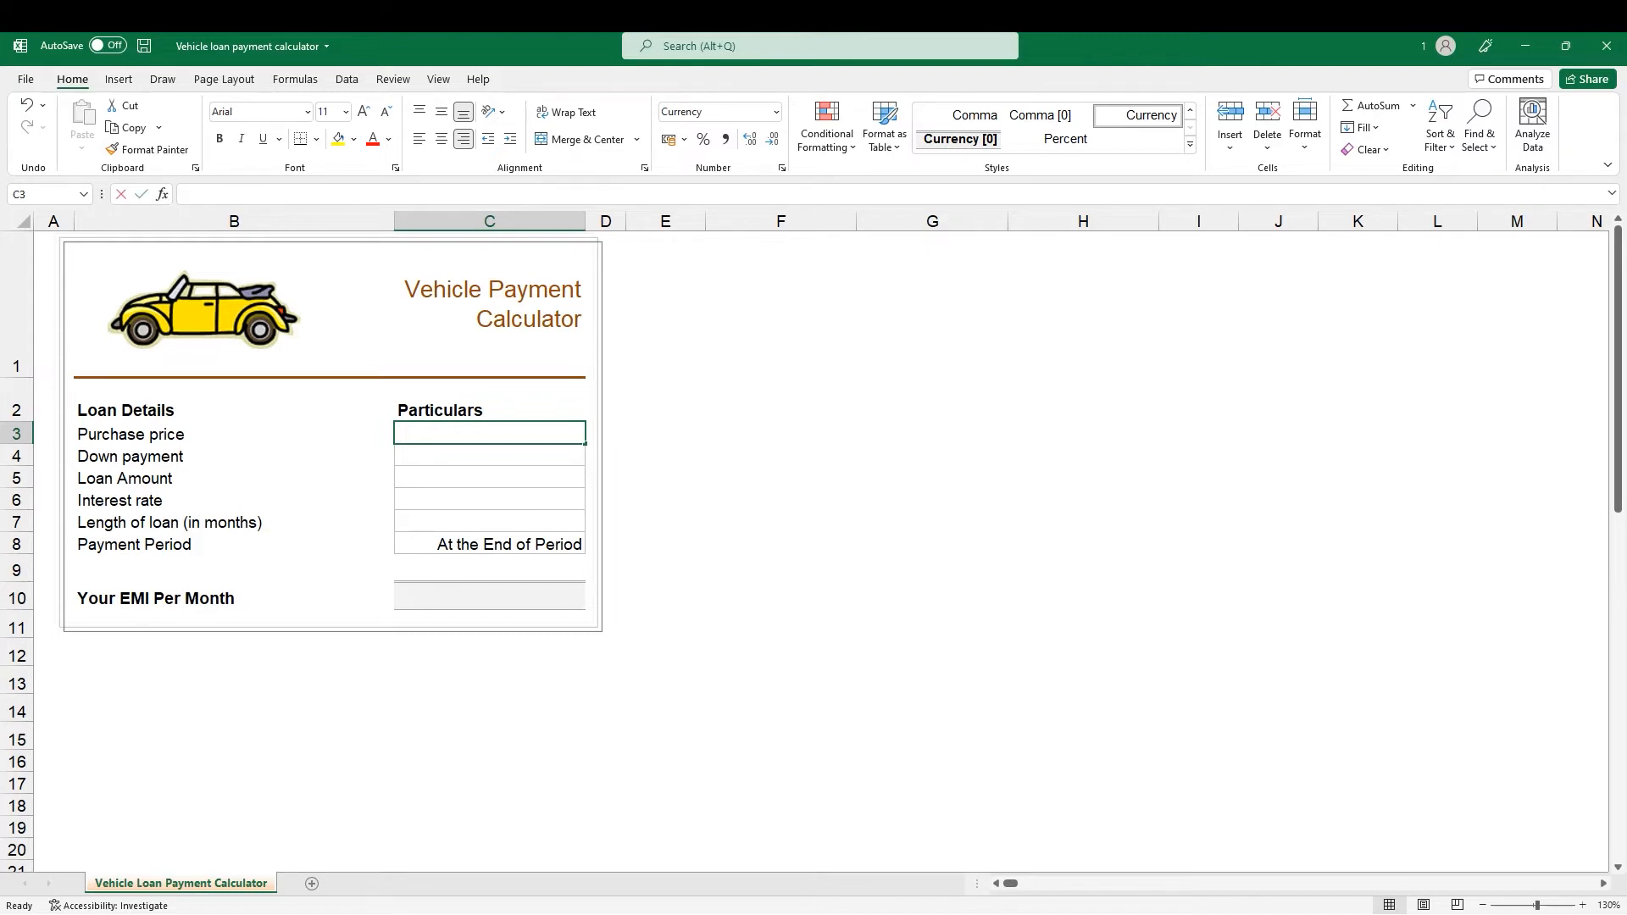
# Enter a purchase price of 1400000 in C3 and a down payment of 400000 in C4
pyautogui.write('1400000')
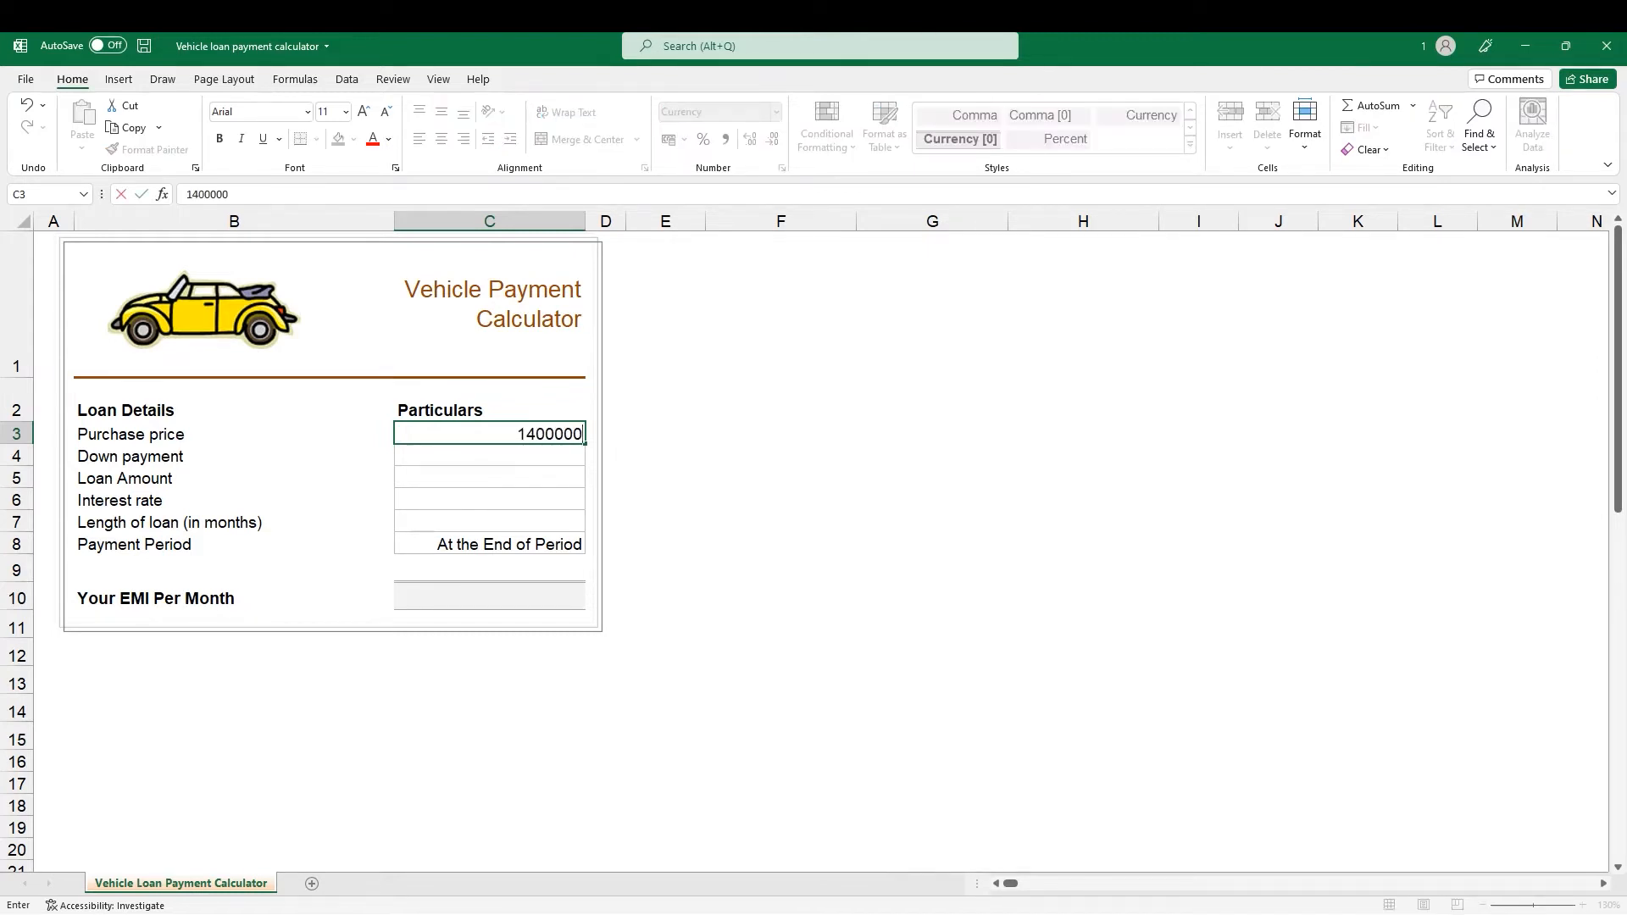
pyautogui.press('Return')
pyautogui.write('400000')
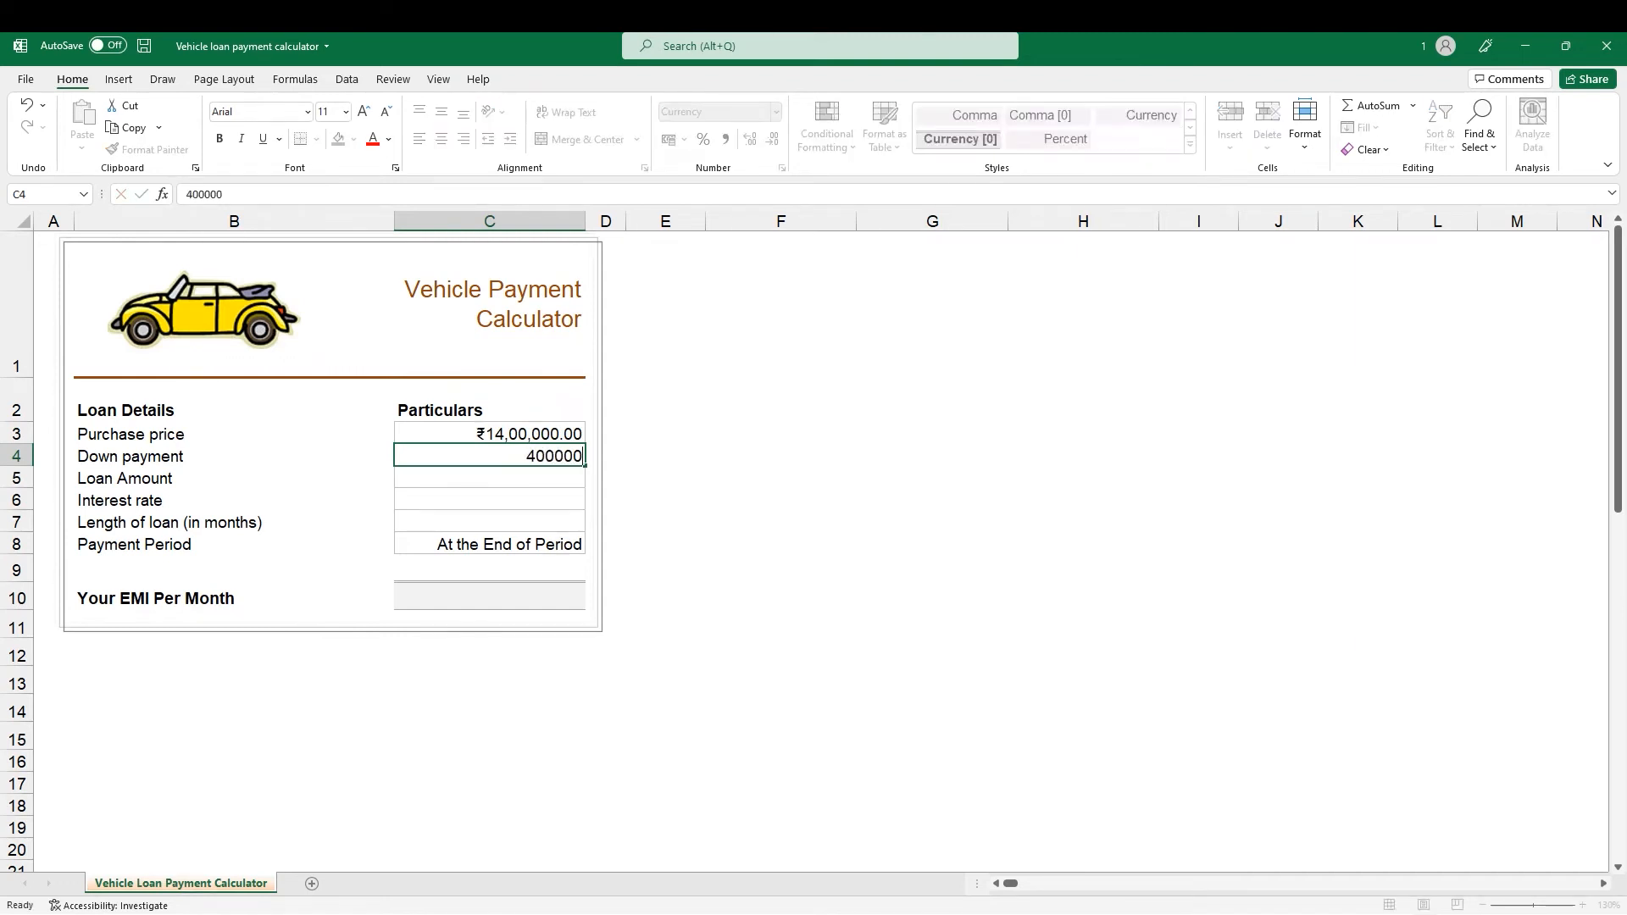
pyautogui.press('Return')
# Calculate the loan amount in C5 as purchase price minus down payment with the formula =C3-C4
pyautogui.write('=')
pyautogui.press('Up')
pyautogui.press('Up')
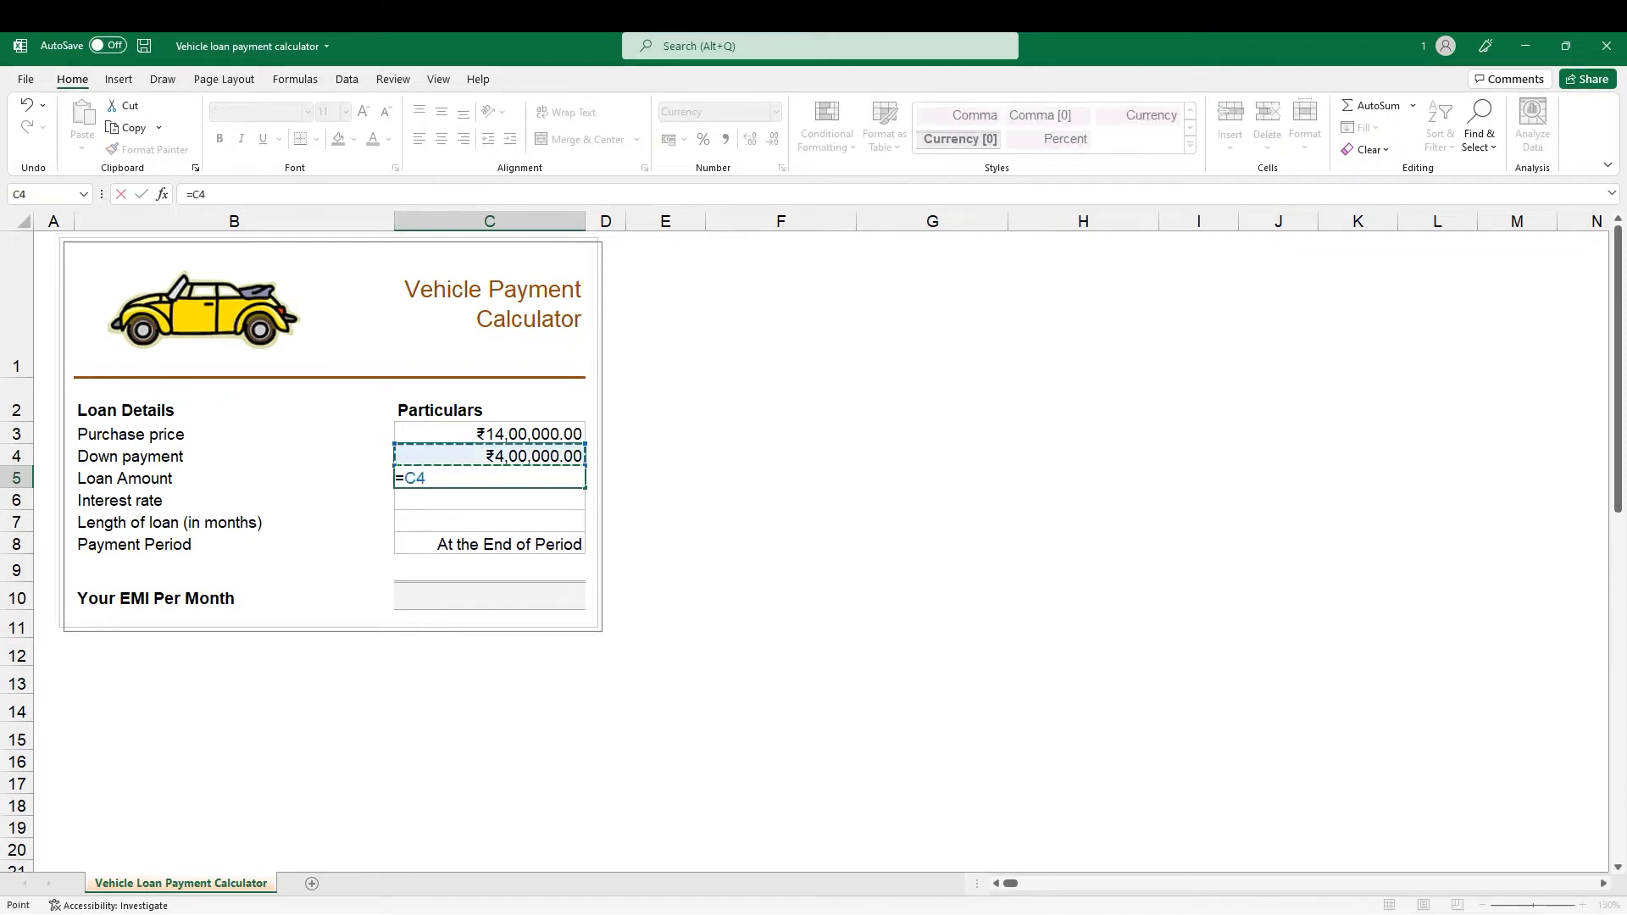
pyautogui.write('-')
pyautogui.press('Up')
pyautogui.press('Return')
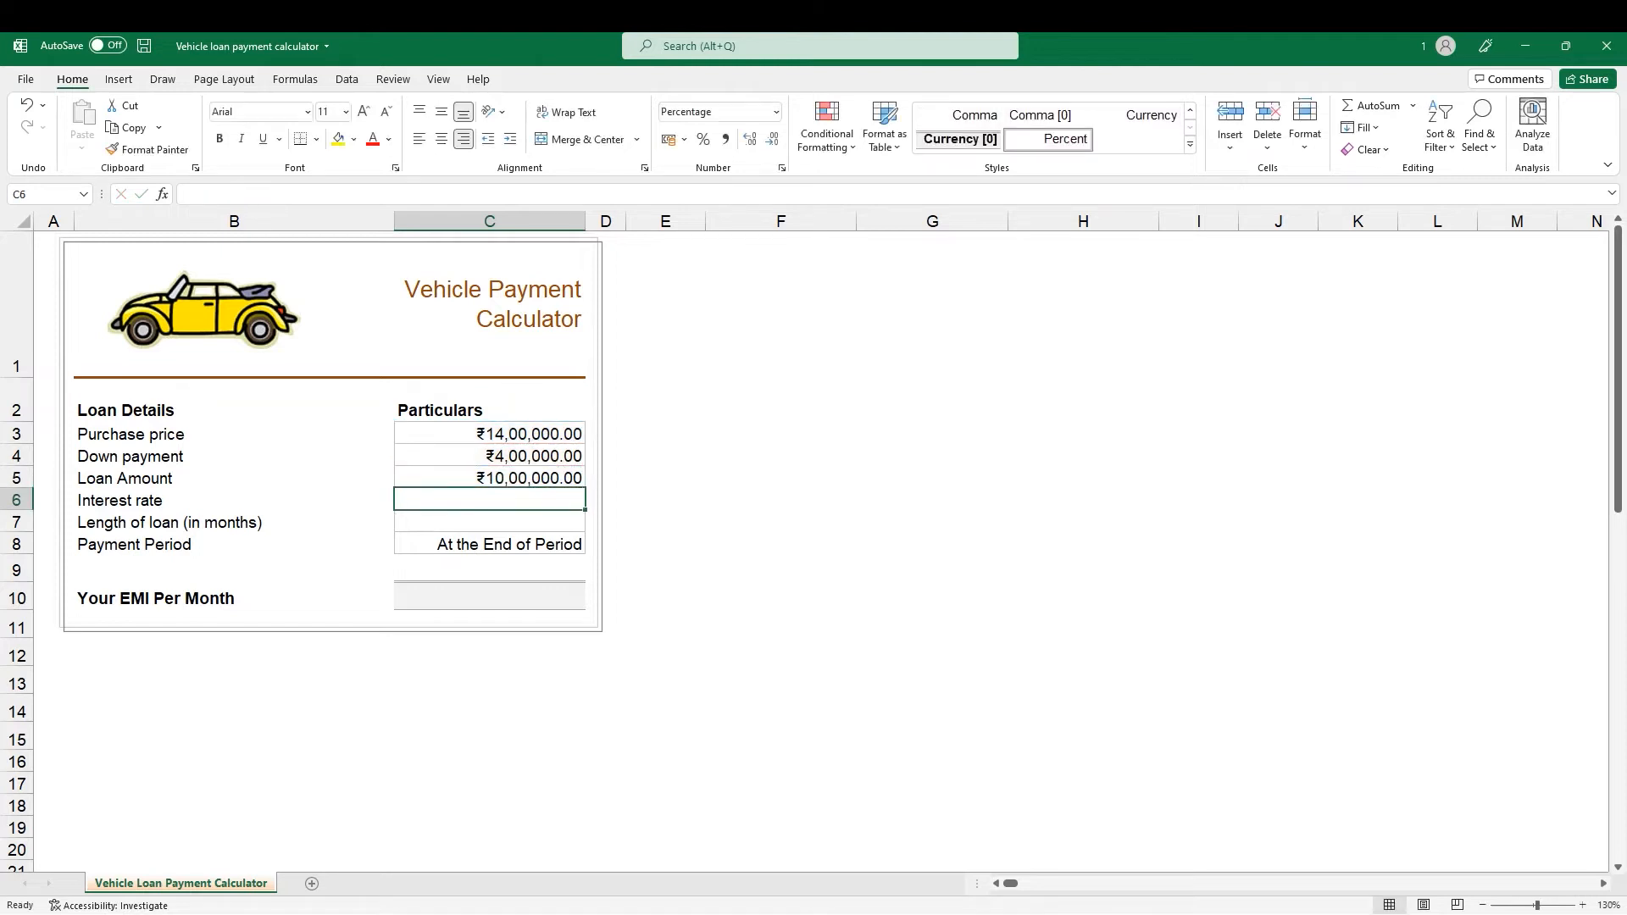
# Fill in the loan terms with an 8% interest rate, a length of 48 months and payment At the End of Period
pyautogui.write('8%')
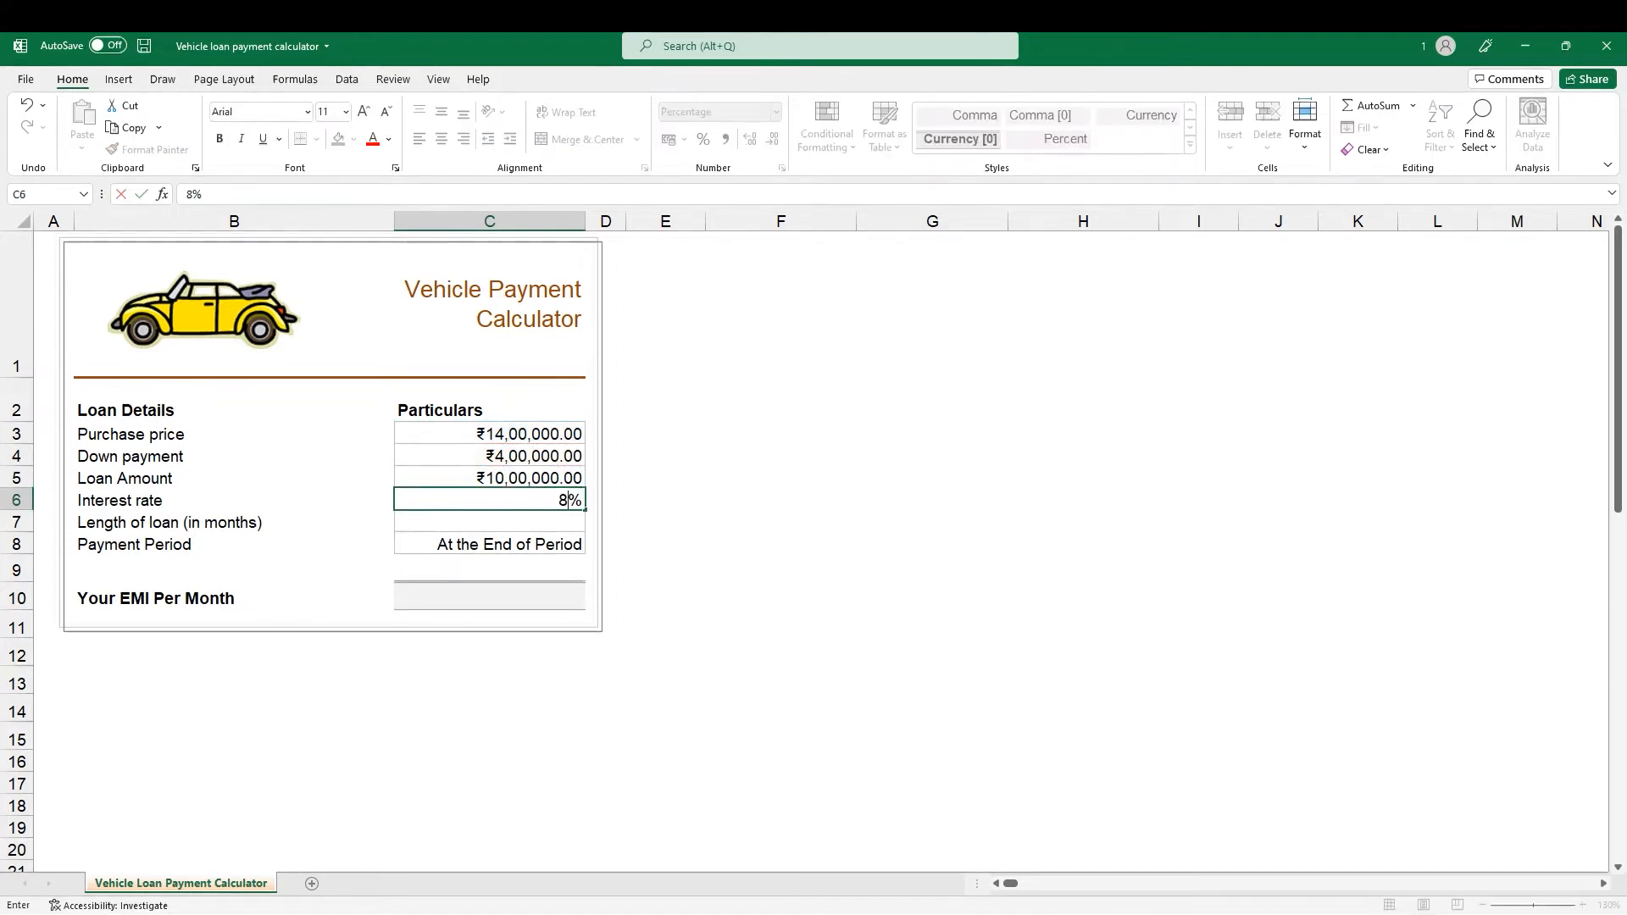
pyautogui.press('Return')
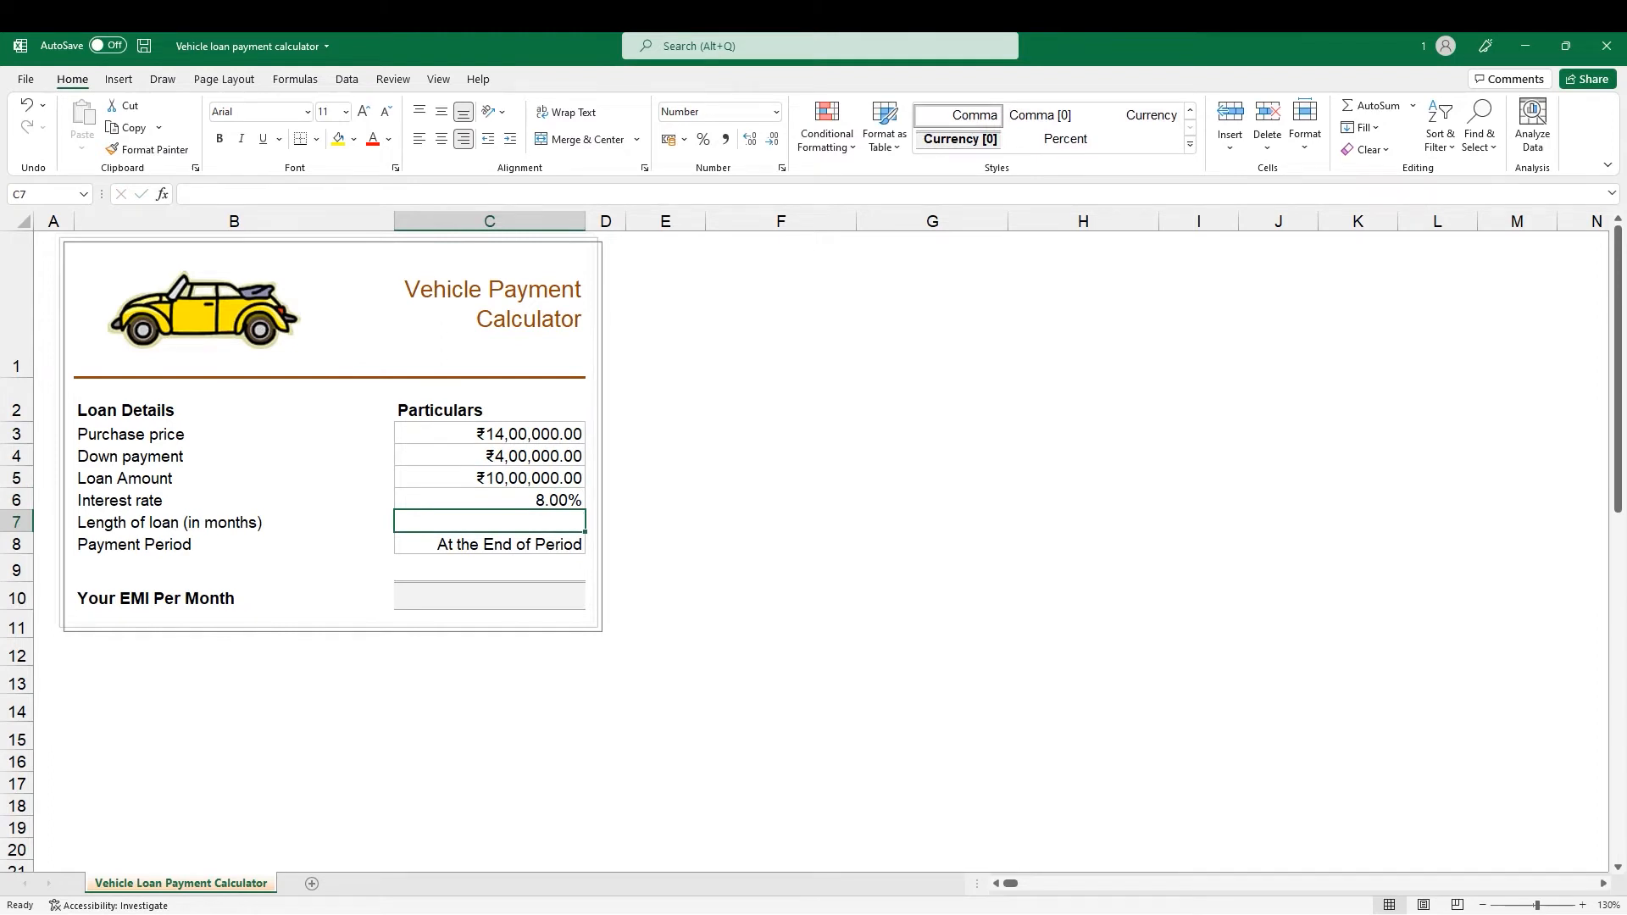
pyautogui.write('48')
pyautogui.press('Return')
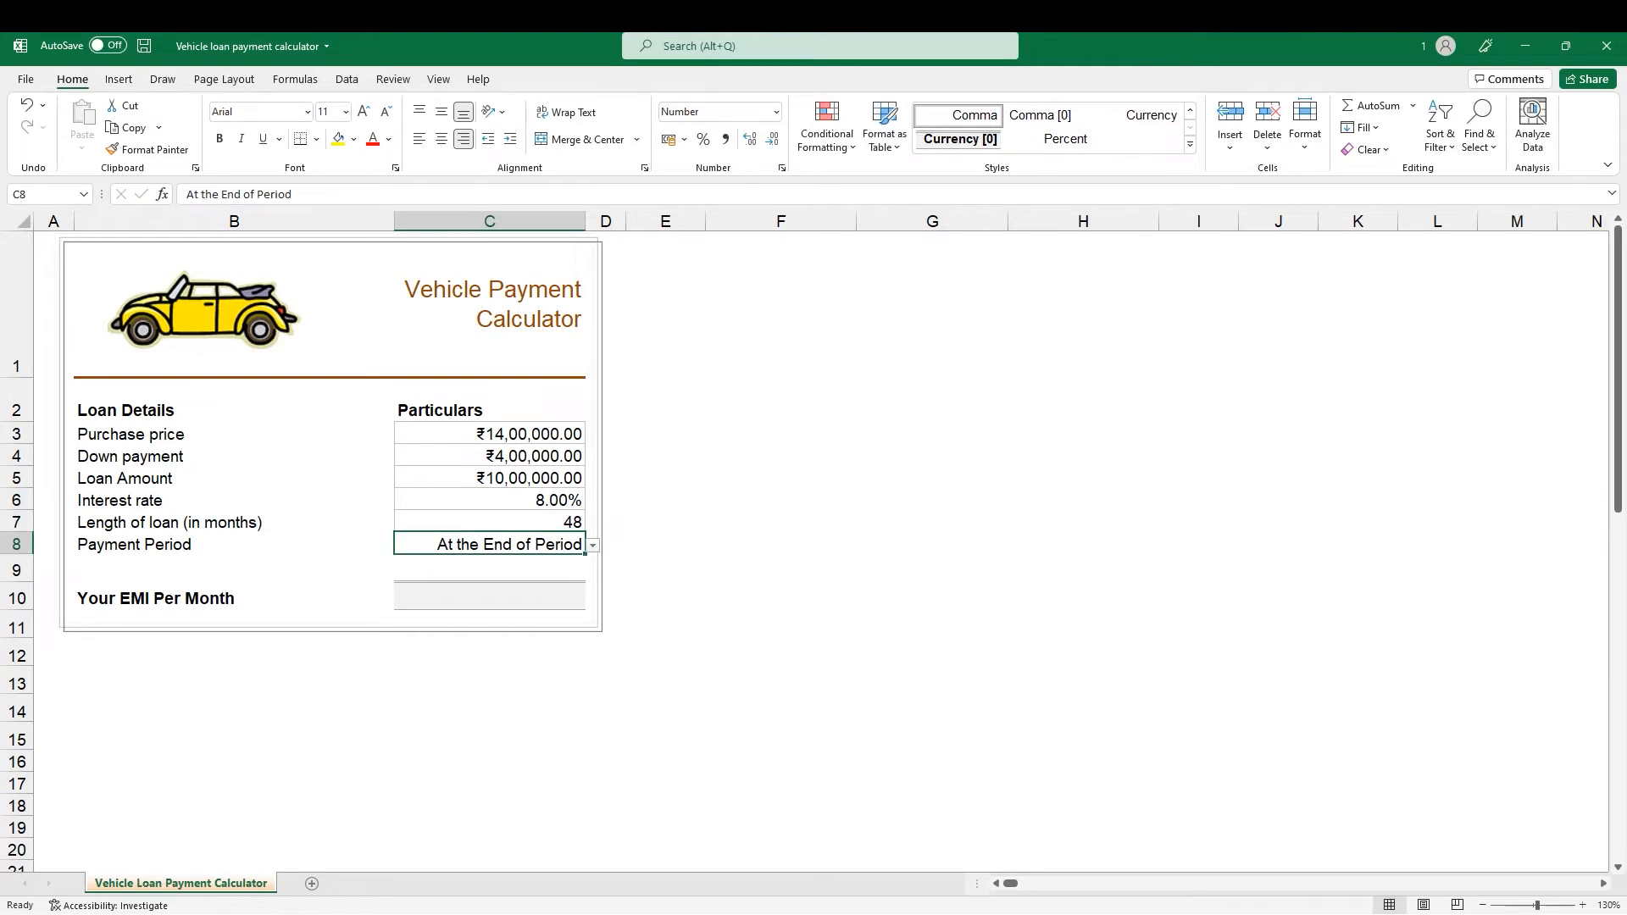
pyautogui.click(592, 546)
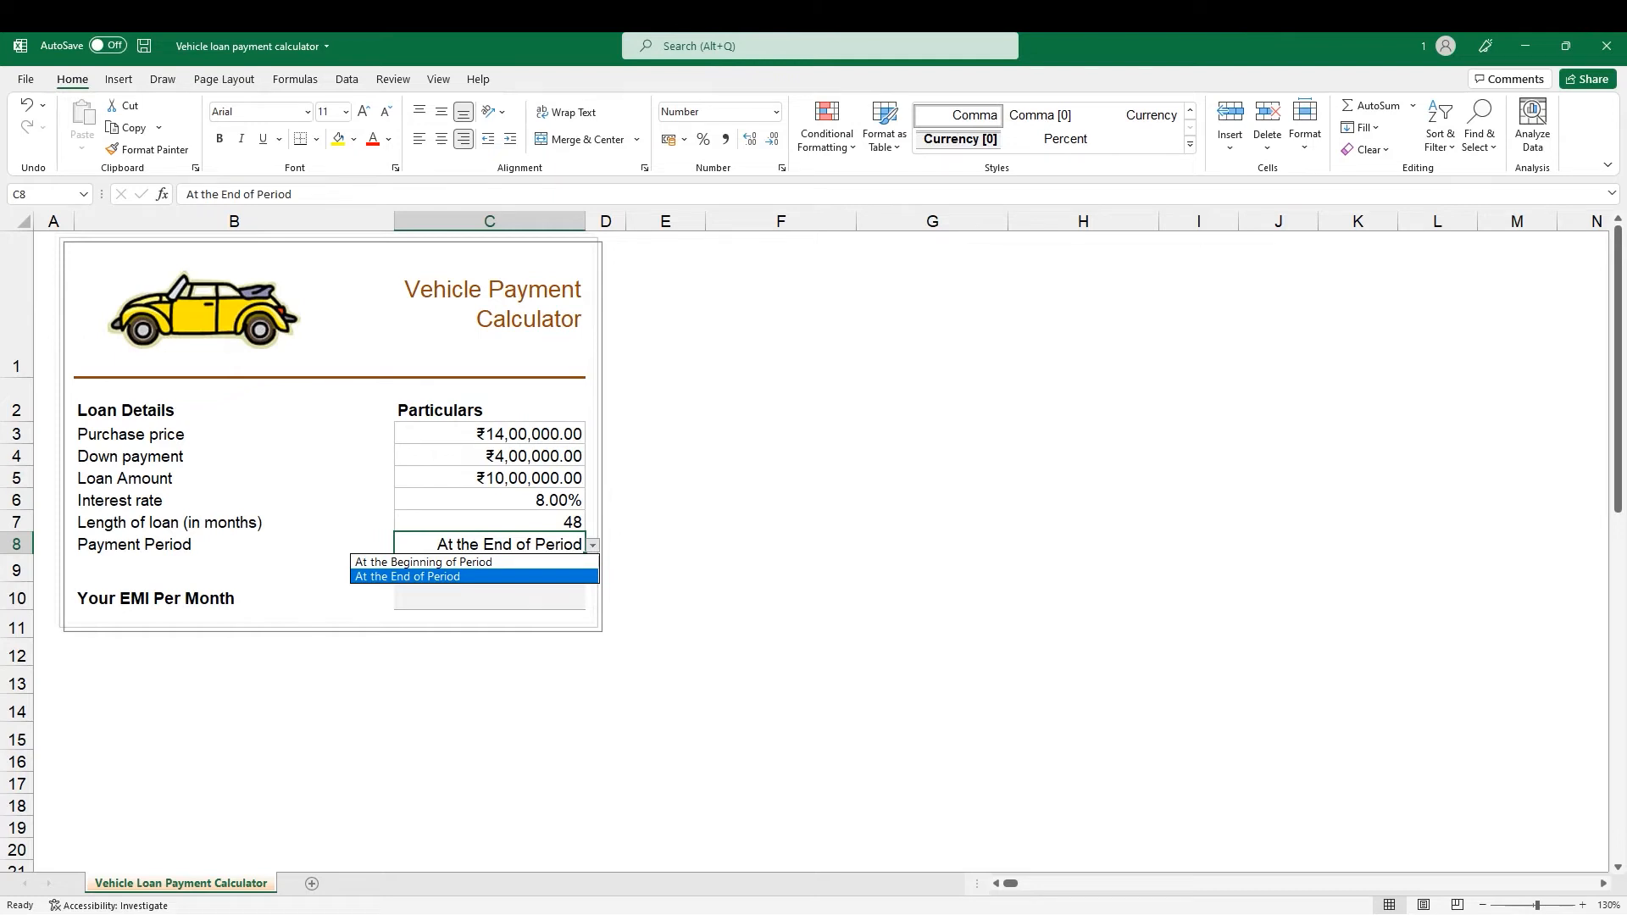
pyautogui.press('Return')
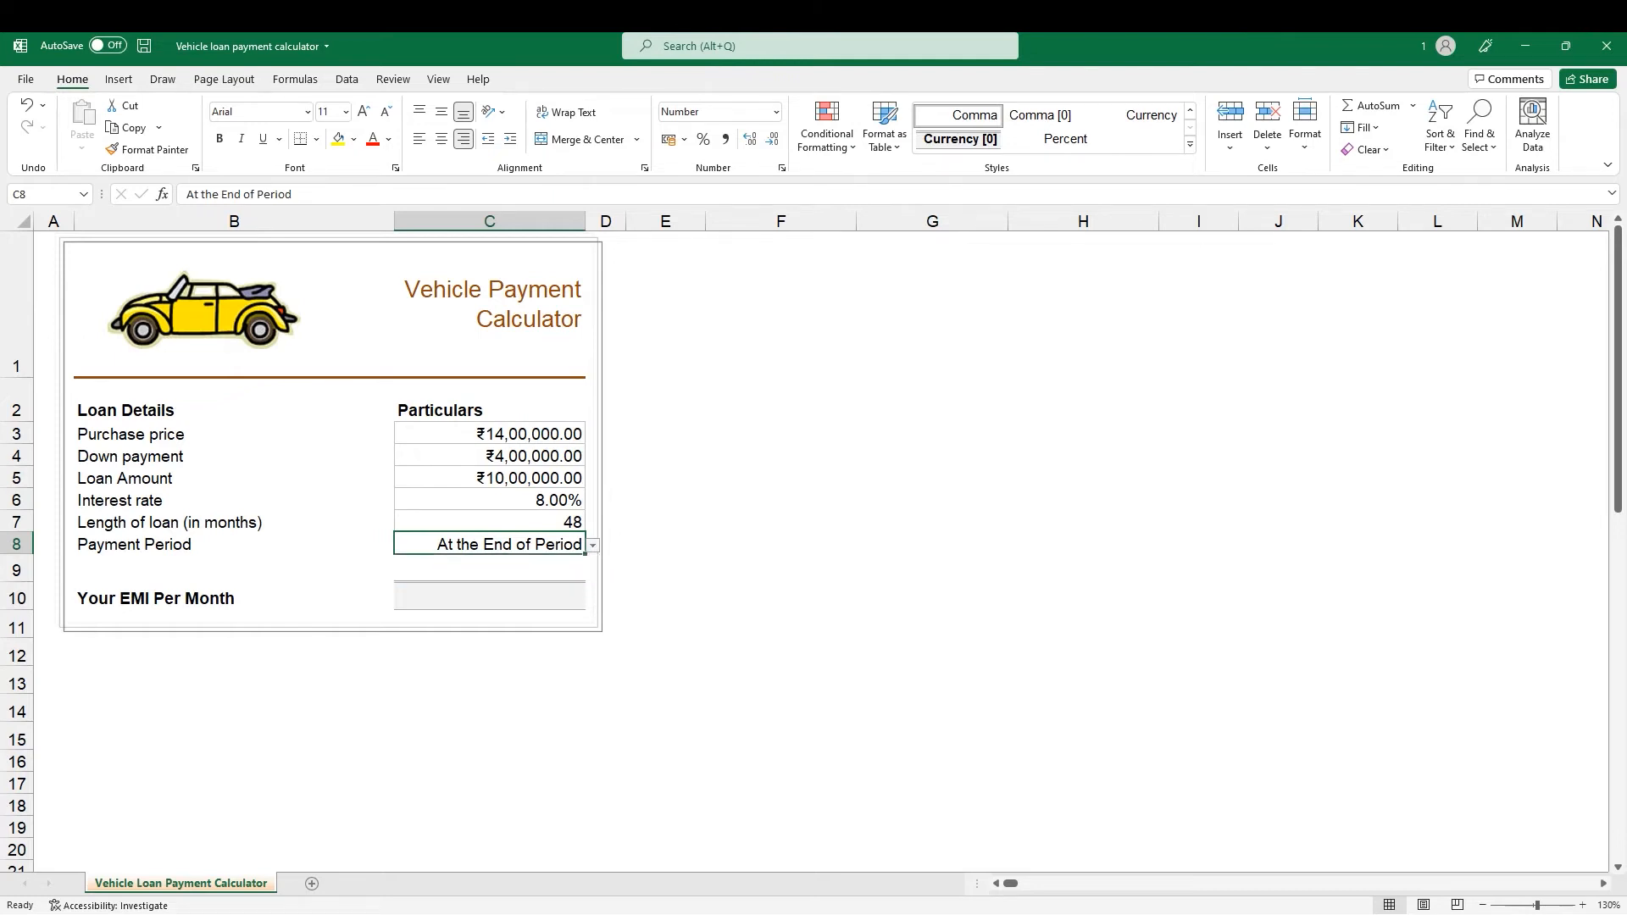
# Begin a PMT formula in C10 for the monthly EMI, using C6/12 as the rate argument
pyautogui.press('Down')
pyautogui.press('Down')
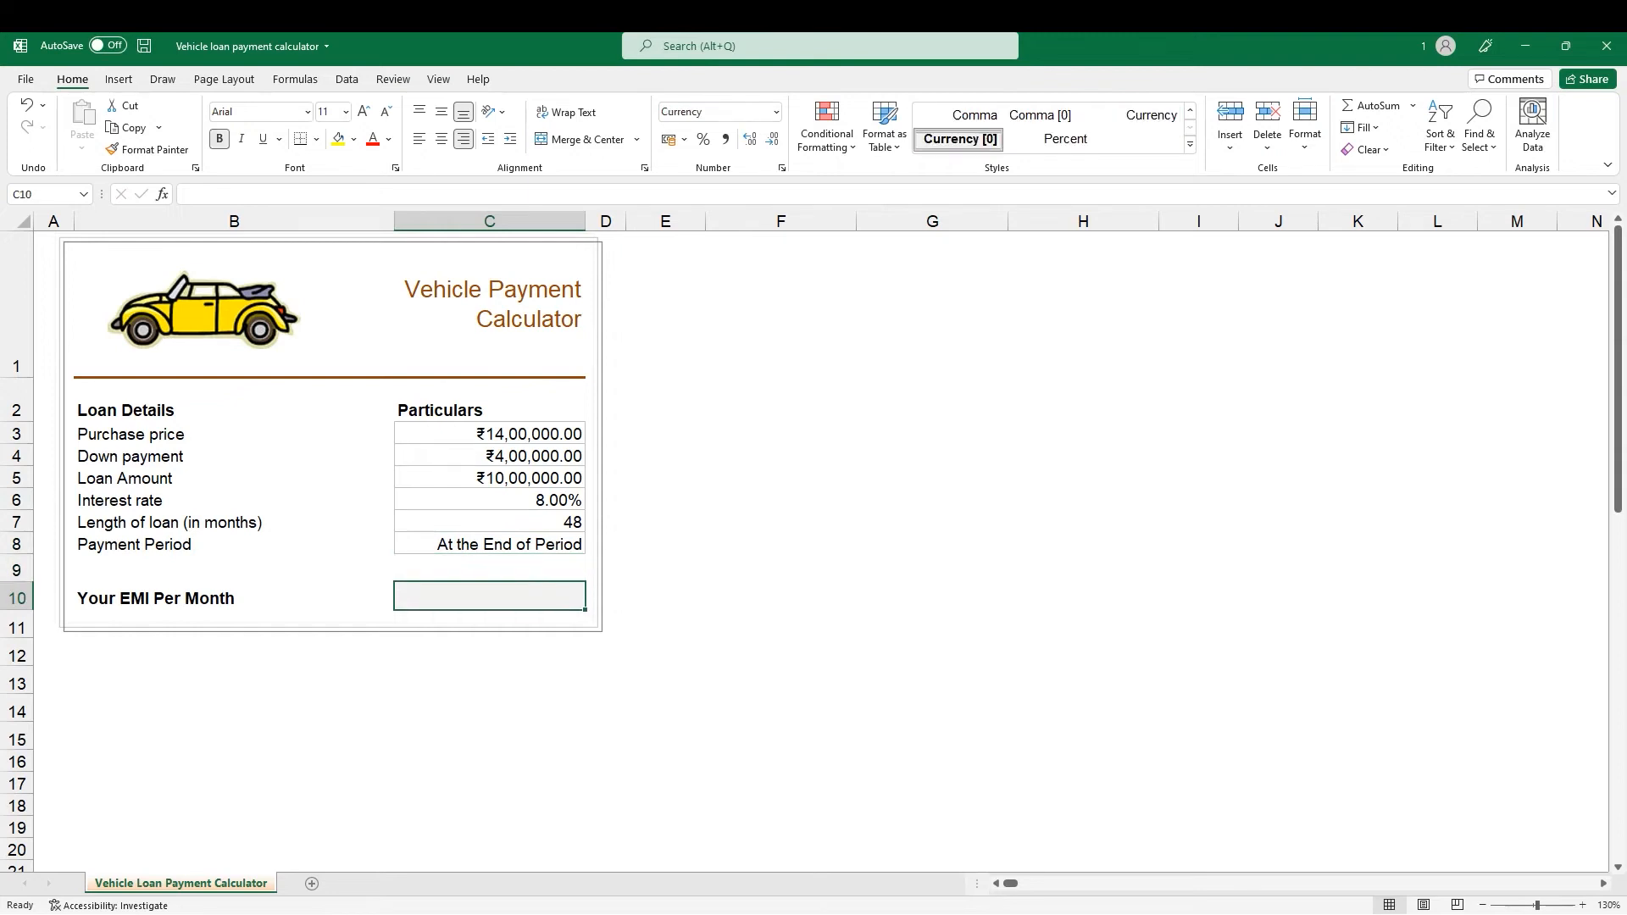
pyautogui.write('=')
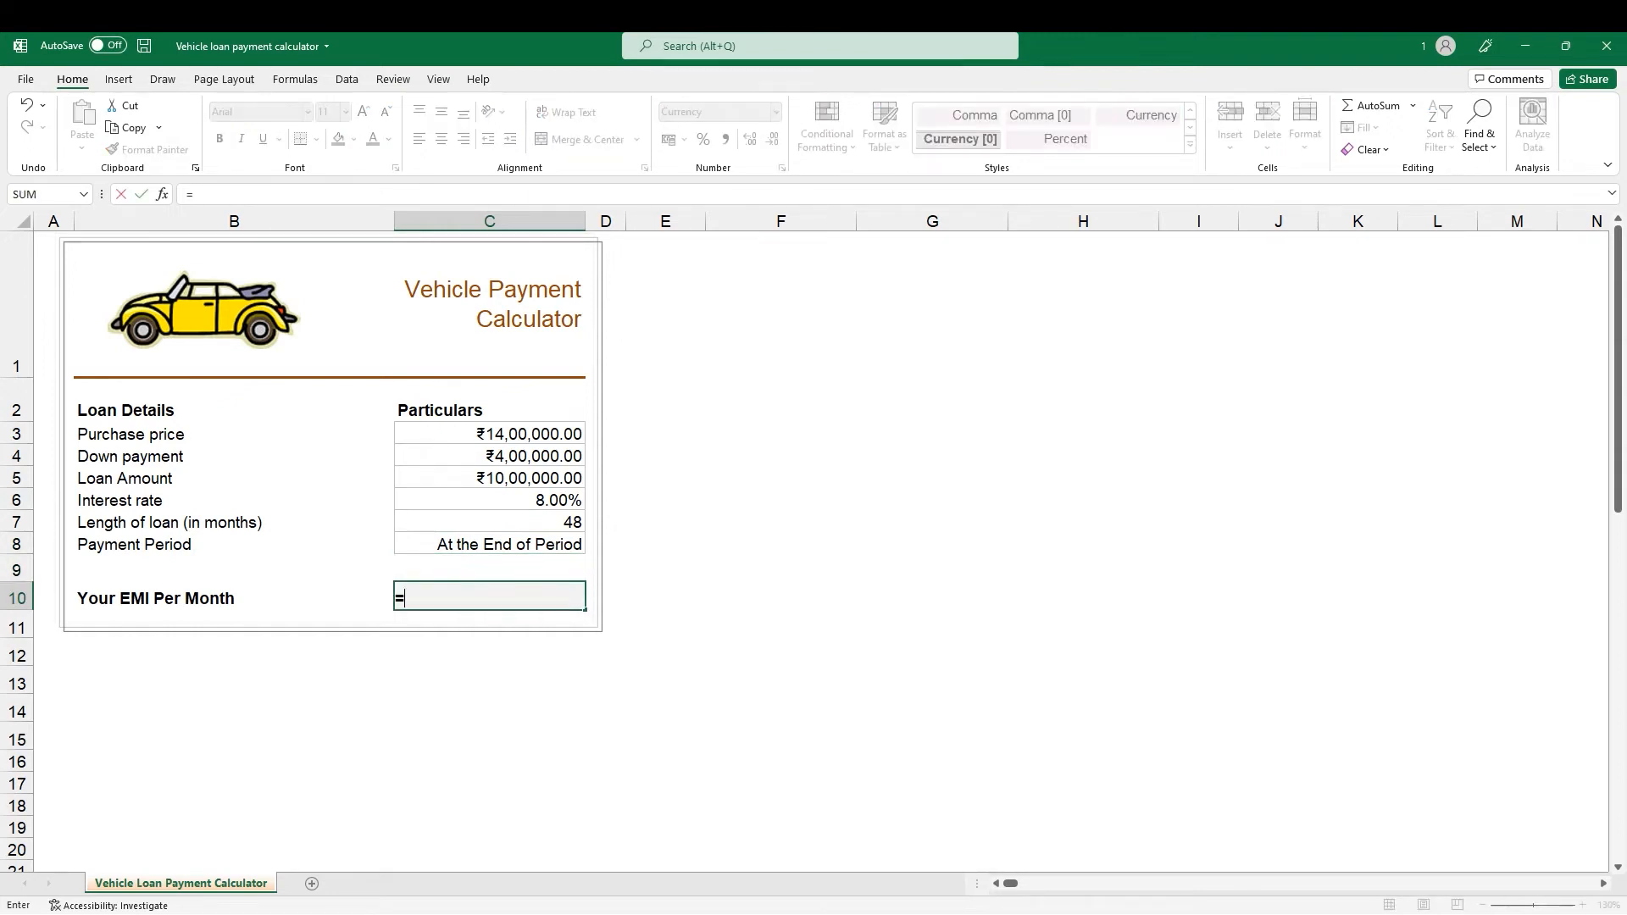
pyautogui.write('pm')
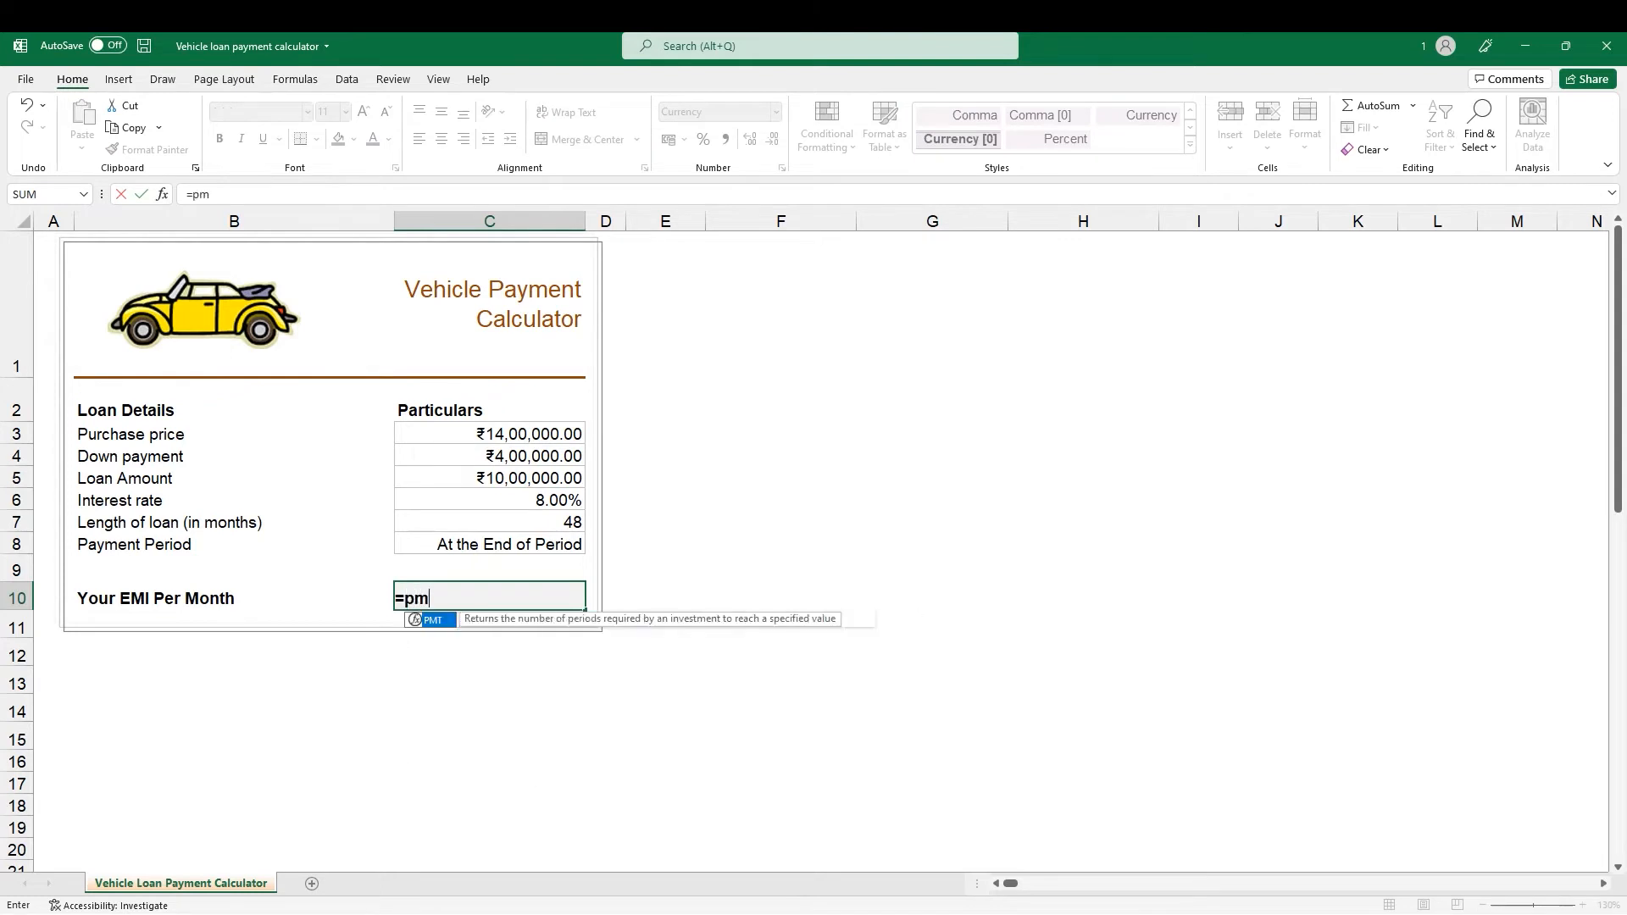
pyautogui.write('t(')
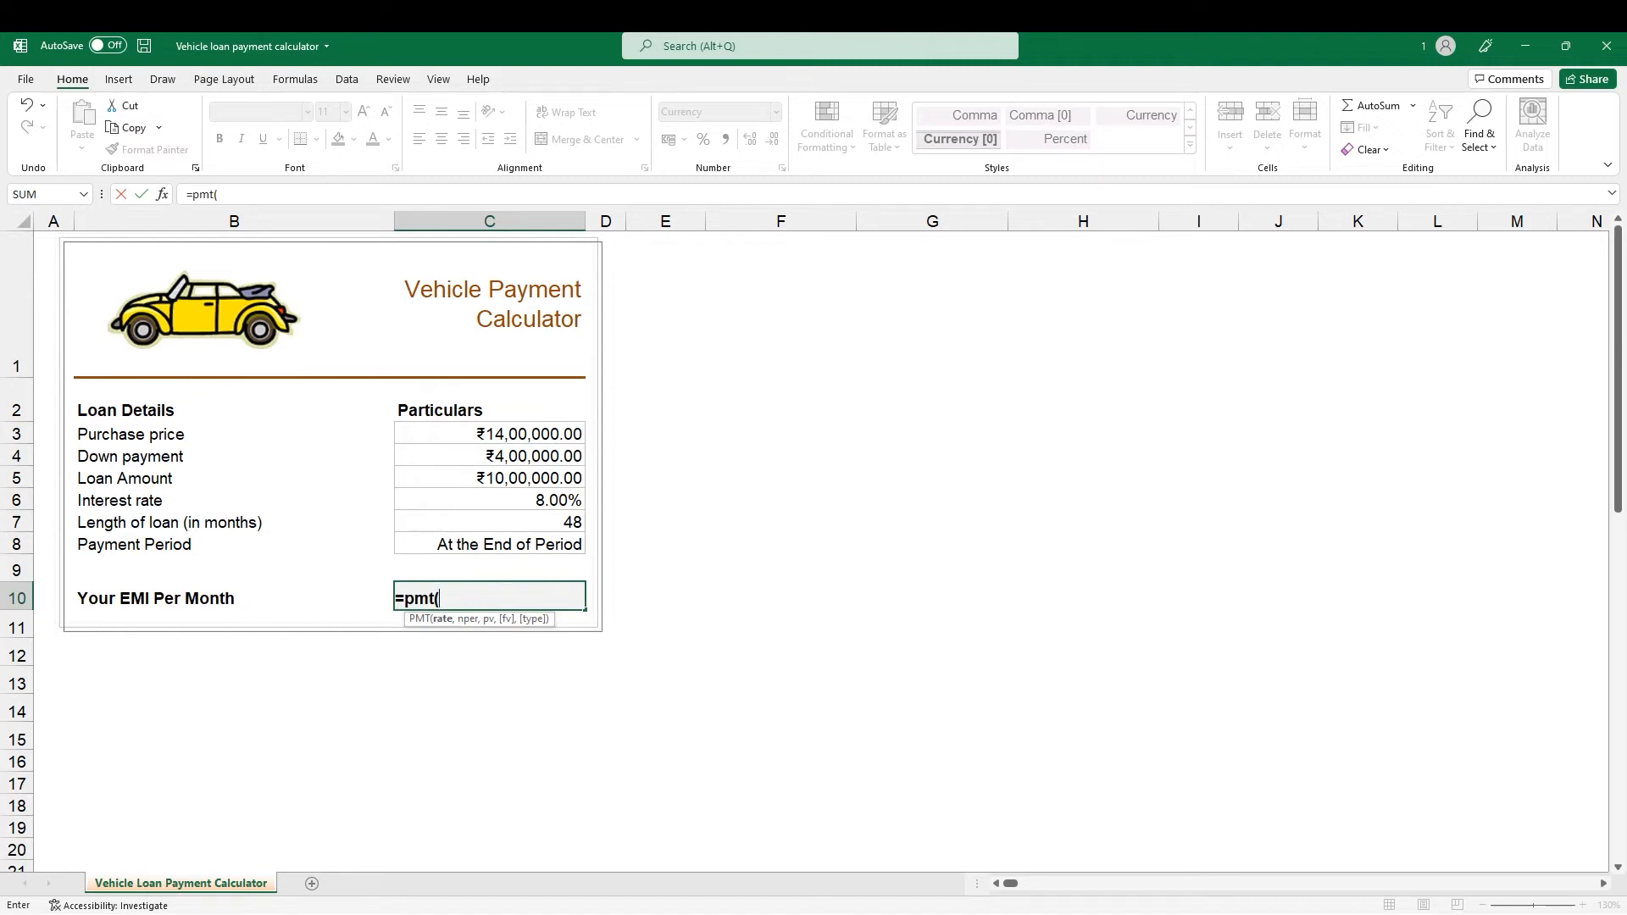
pyautogui.press('Up')
pyautogui.press('Up')
pyautogui.press('Up')
pyautogui.press('Up')
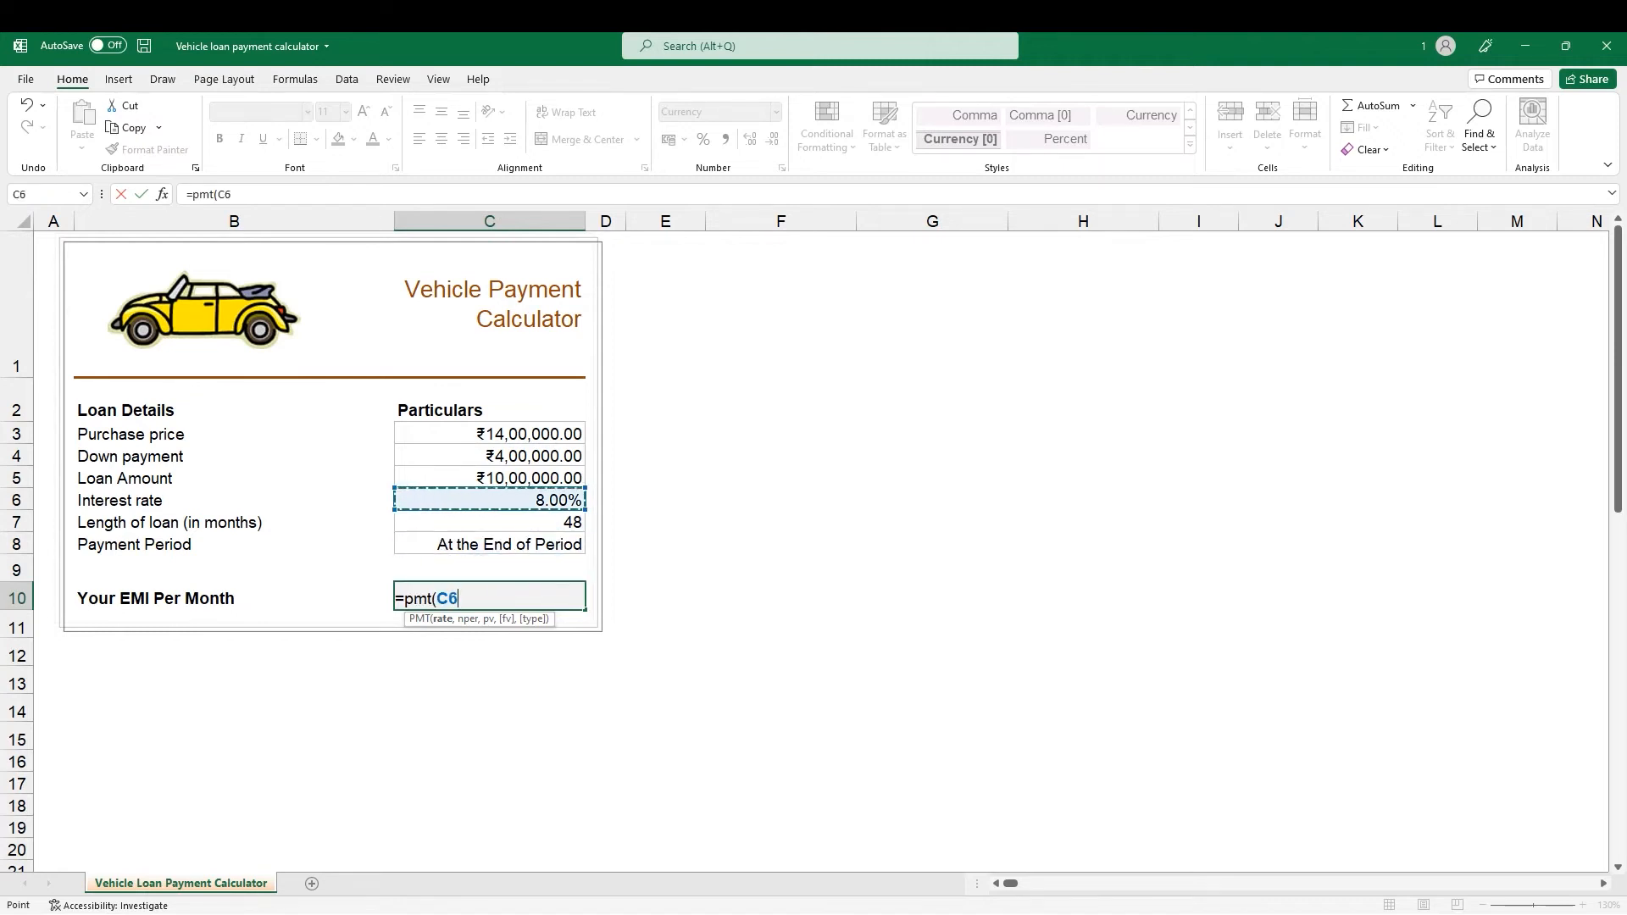
pyautogui.write('/12,')
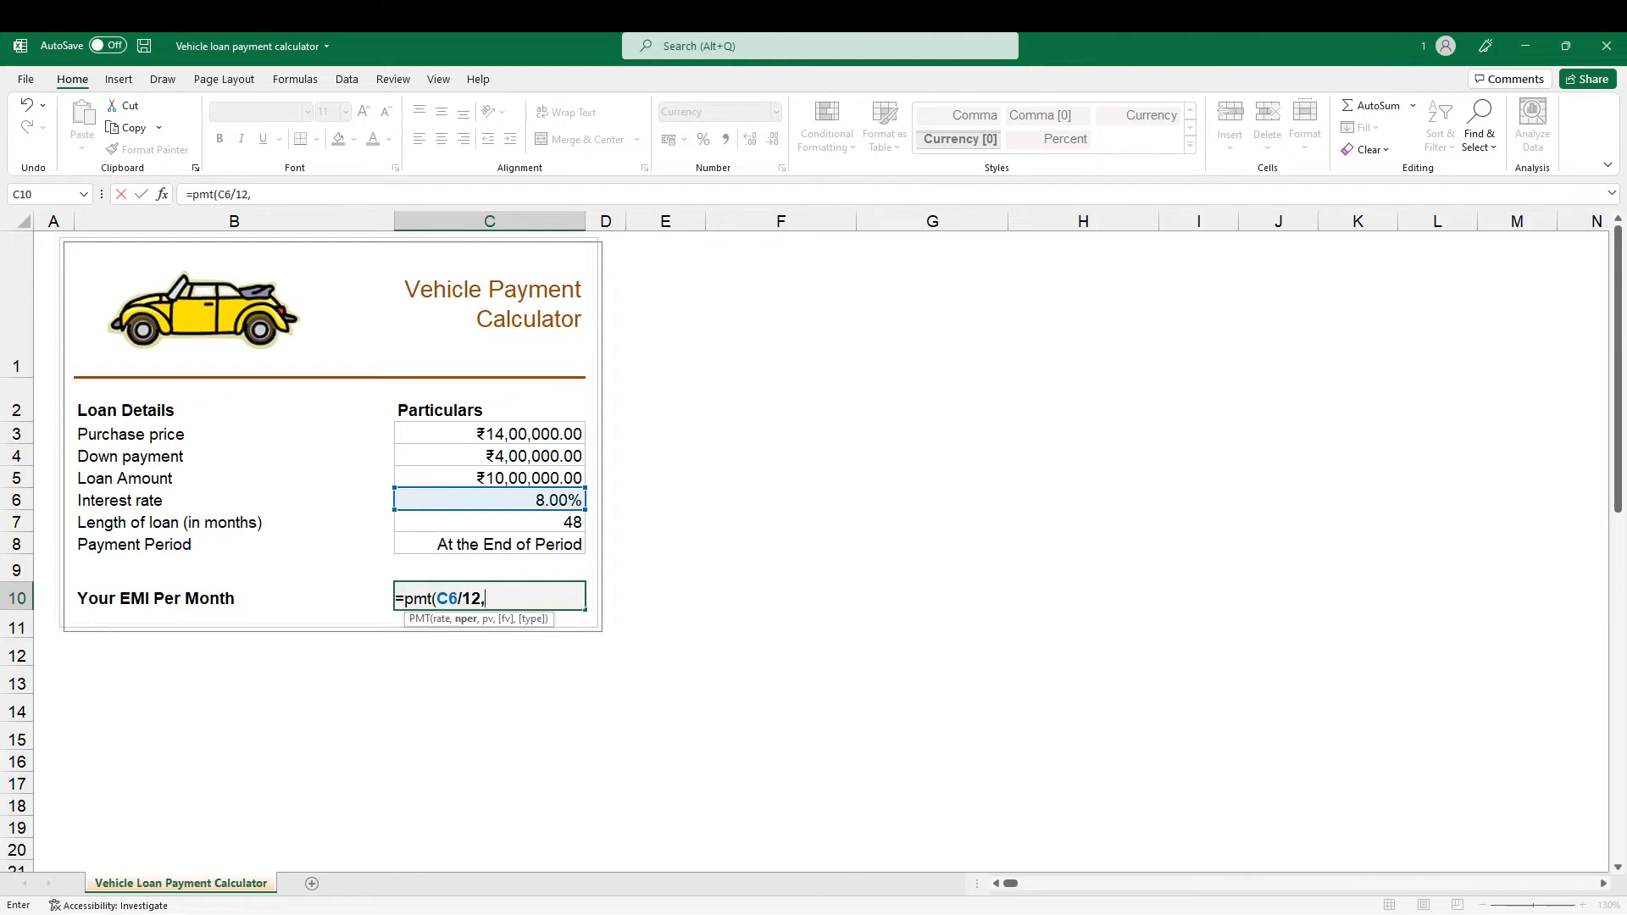
# Add C7 as the number of periods and the loan amount C5 as the present value to the PMT formula
pyautogui.press('Up')
pyautogui.press('Up')
pyautogui.press('Up')
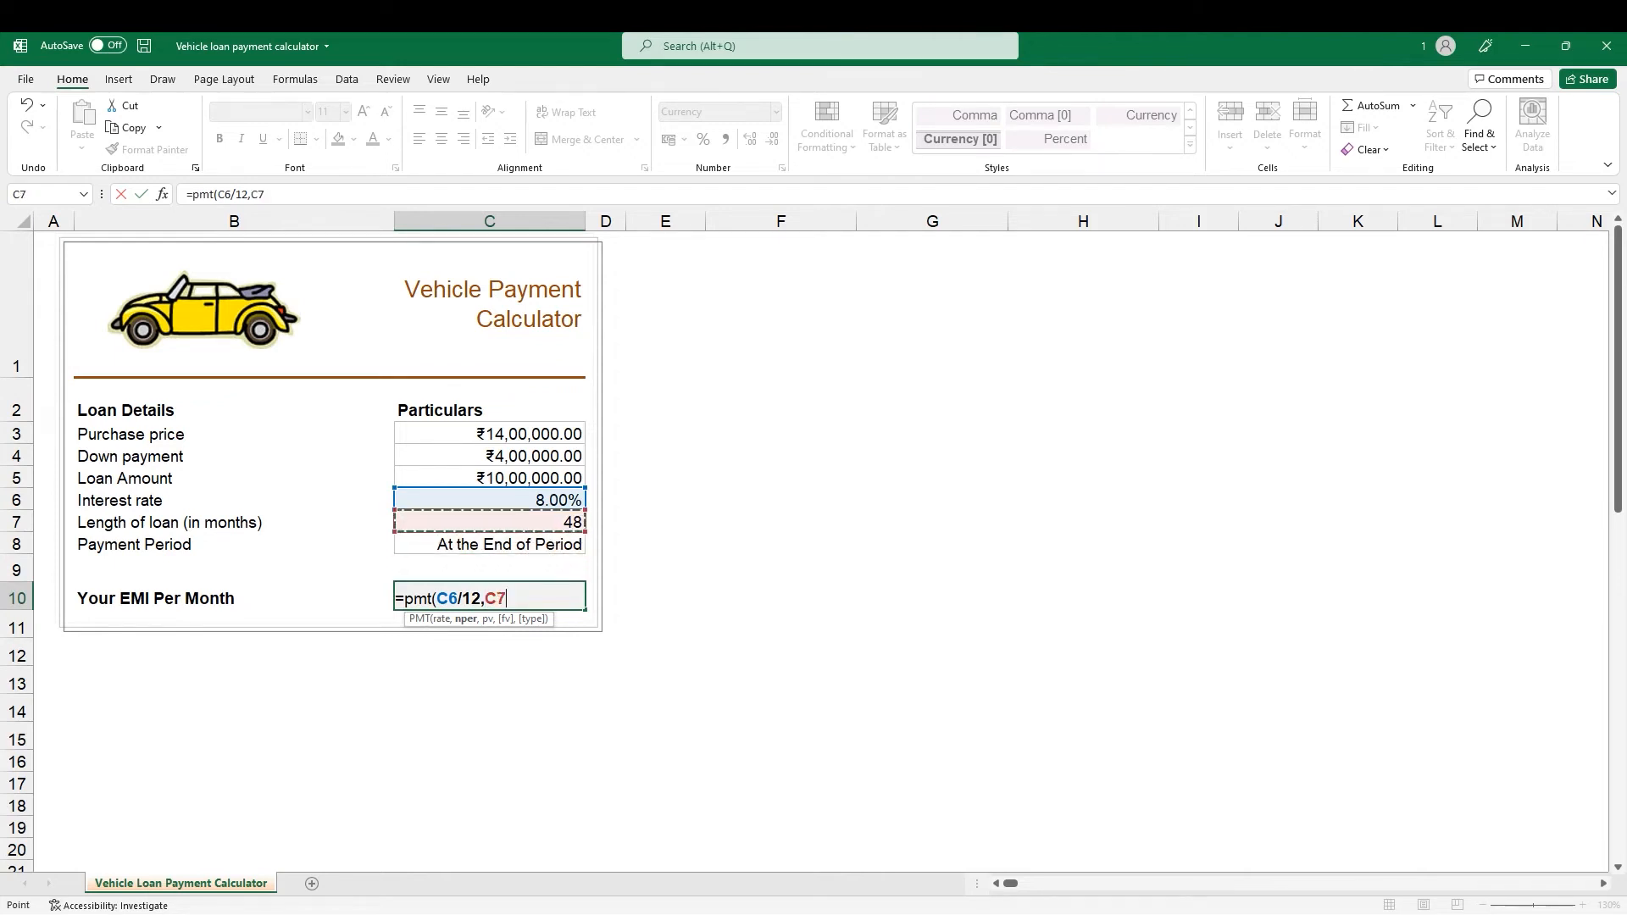
pyautogui.write(',')
pyautogui.press('Up')
pyautogui.press('Up')
pyautogui.press('Up')
pyautogui.press('Up')
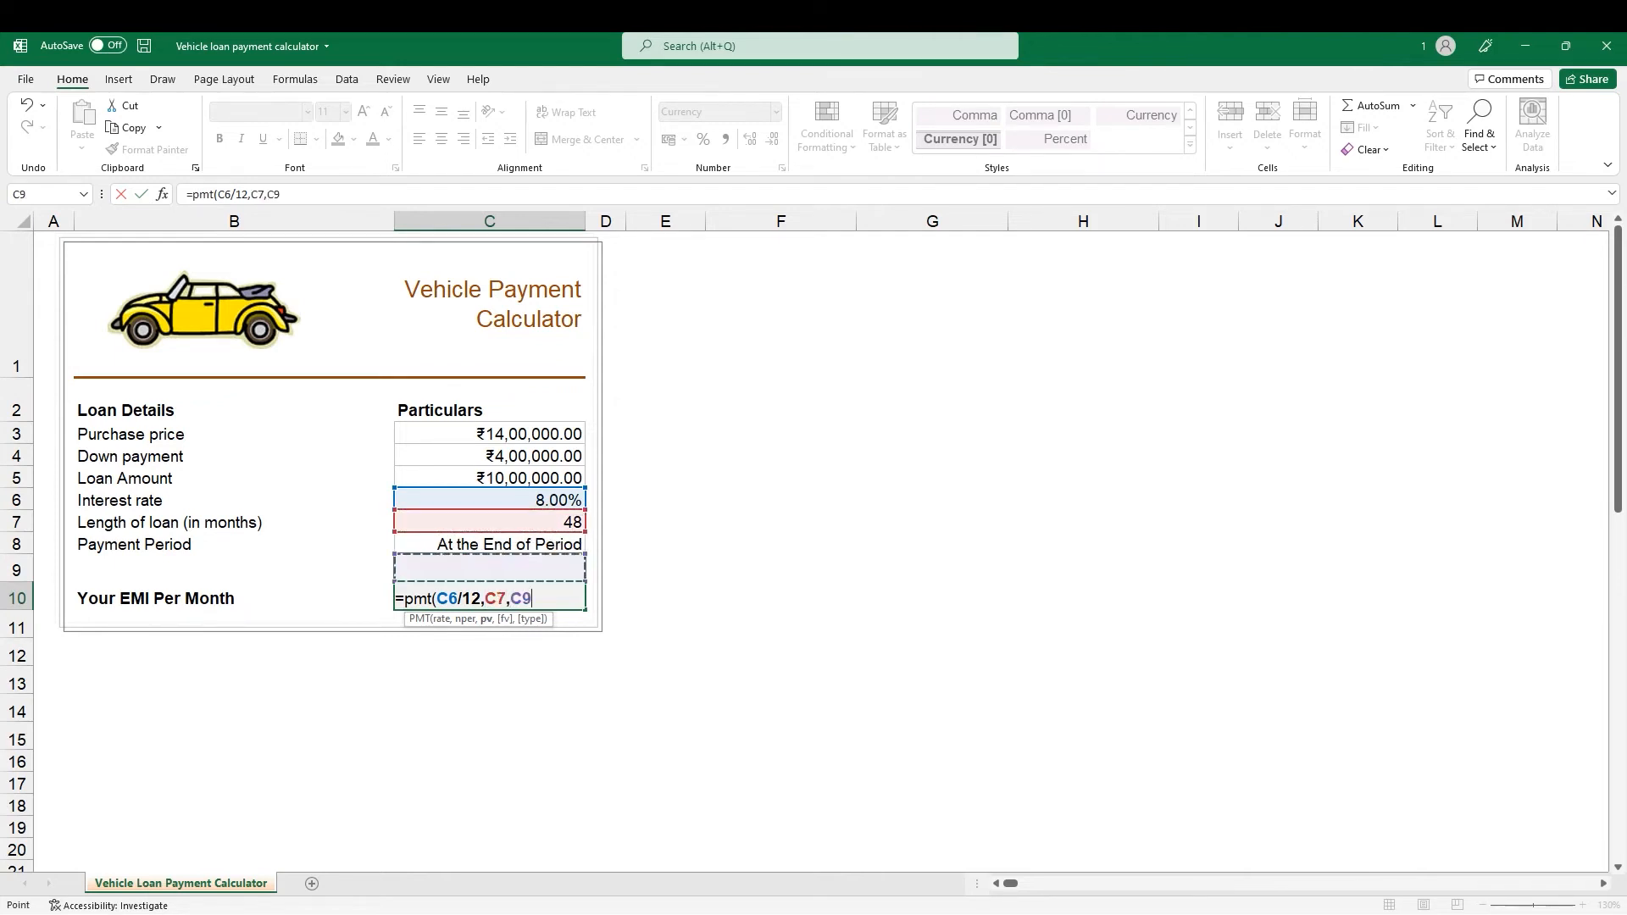
pyautogui.press('Up')
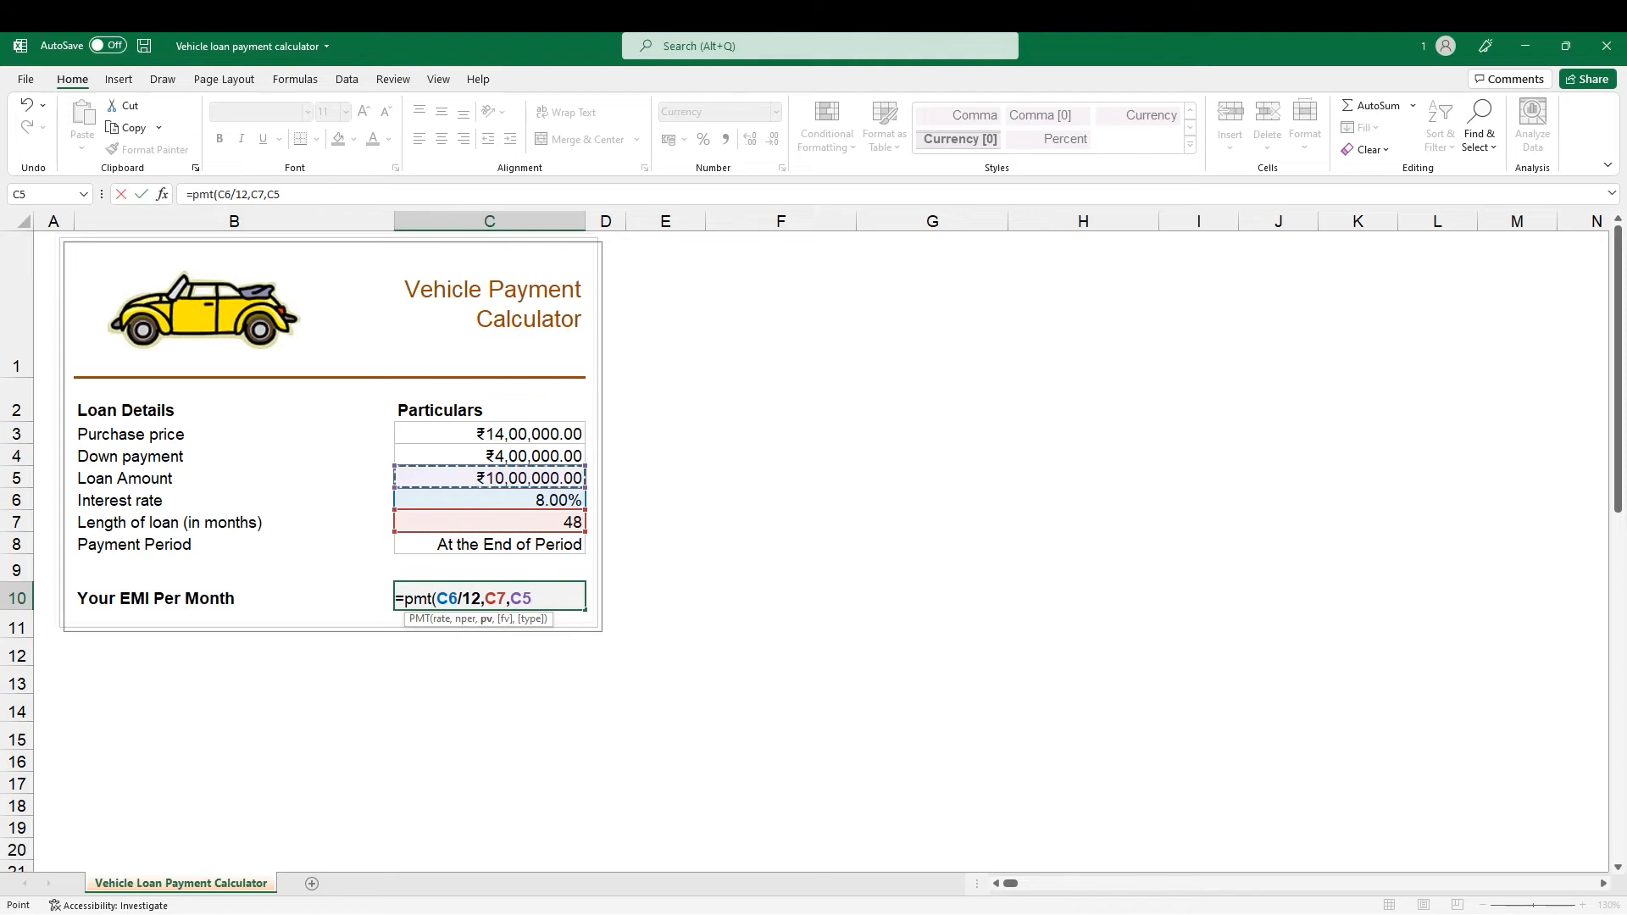
# Complete the PMT formula with the future value left empty and type 0 for end-of-period payments
pyautogui.write(',')
pyautogui.write(',')
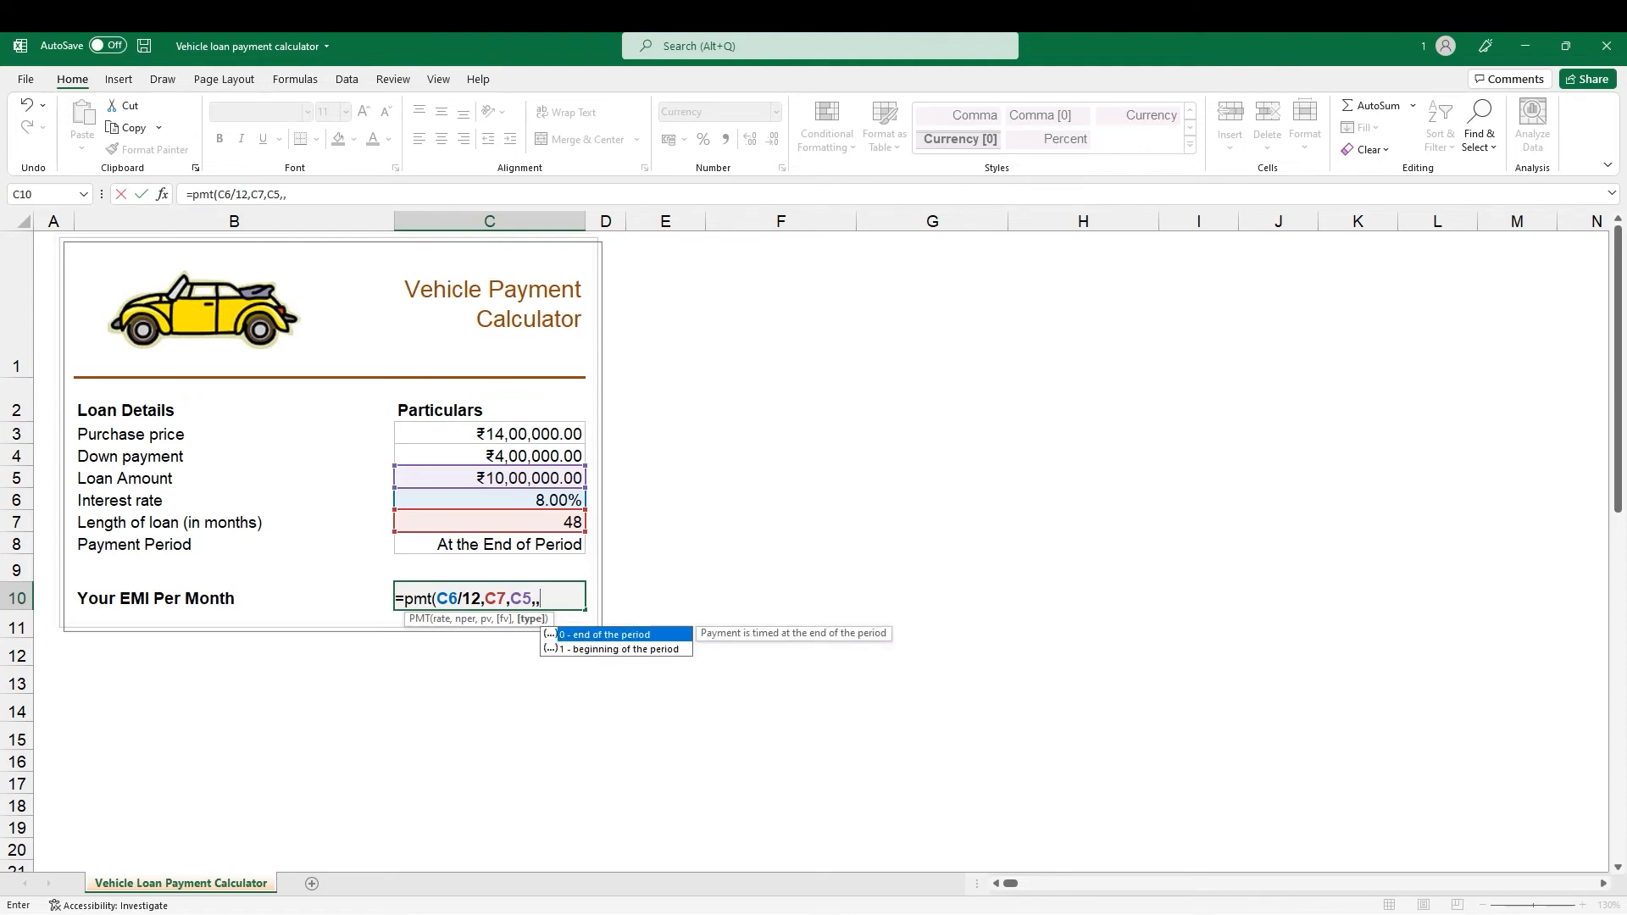
pyautogui.press('BackSpace')
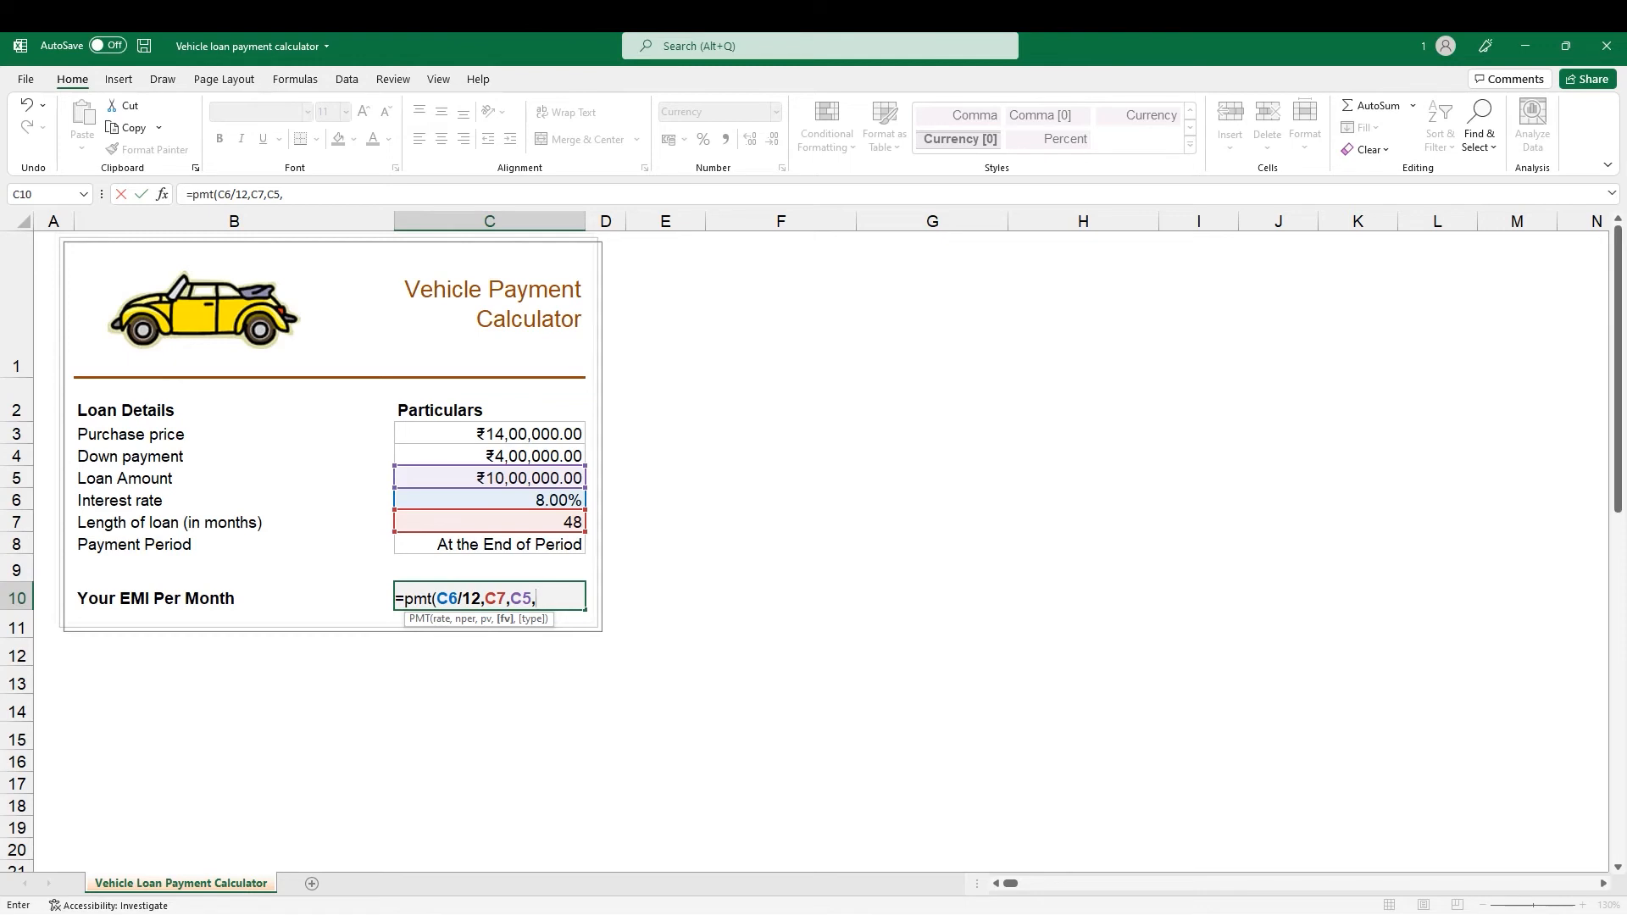
pyautogui.write(',')
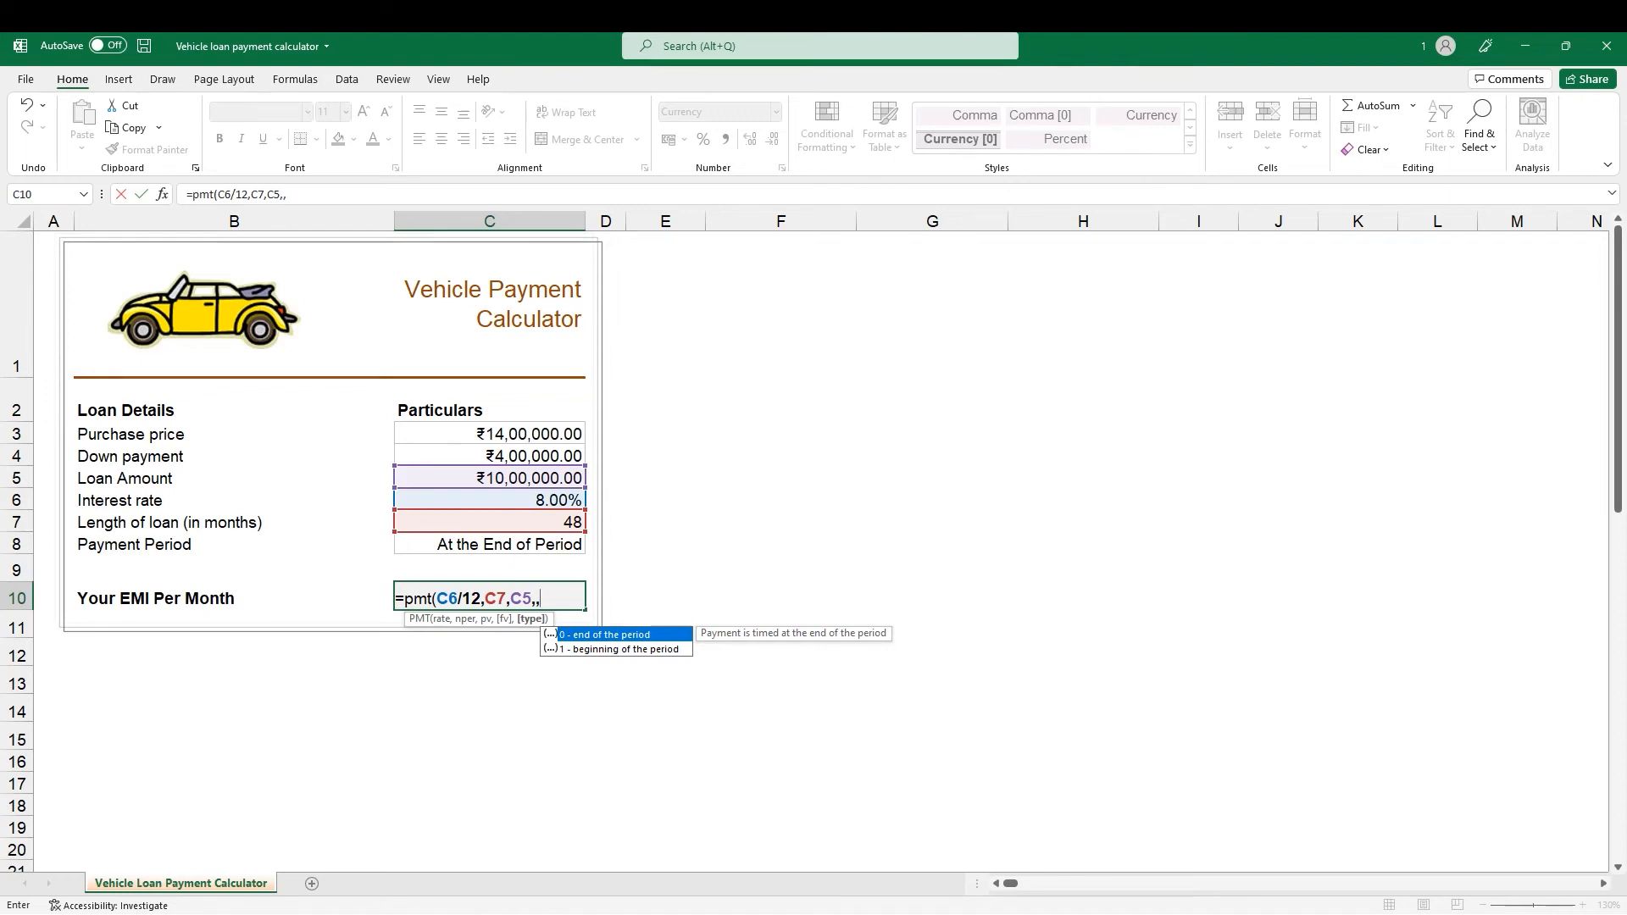
pyautogui.press('Down')
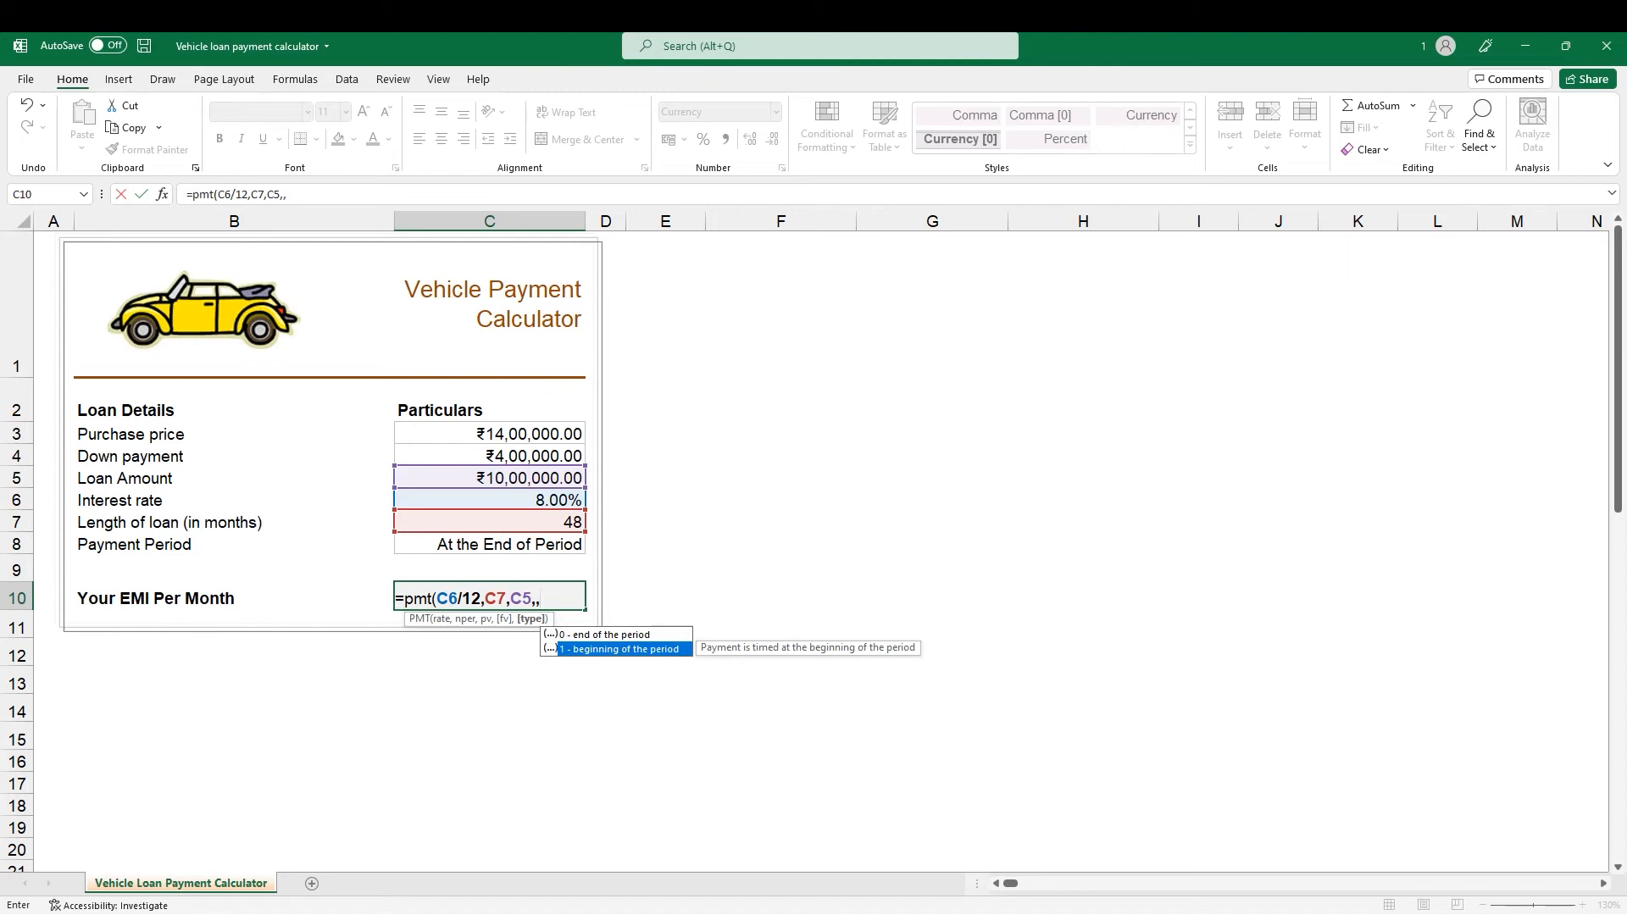
pyautogui.press('Up')
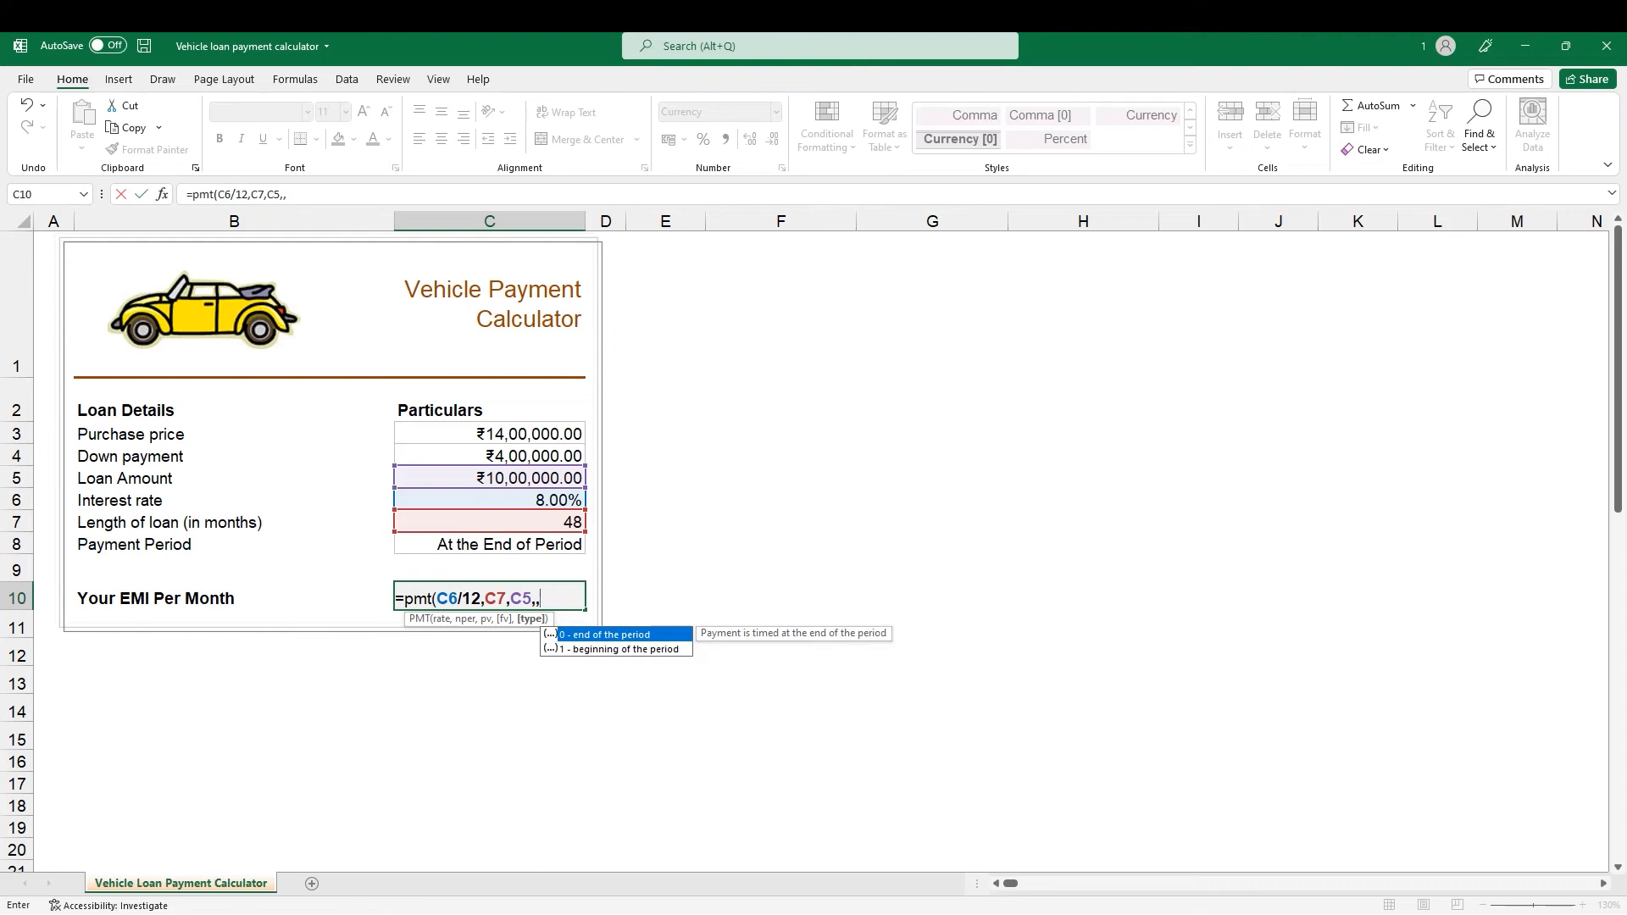
pyautogui.write('0')
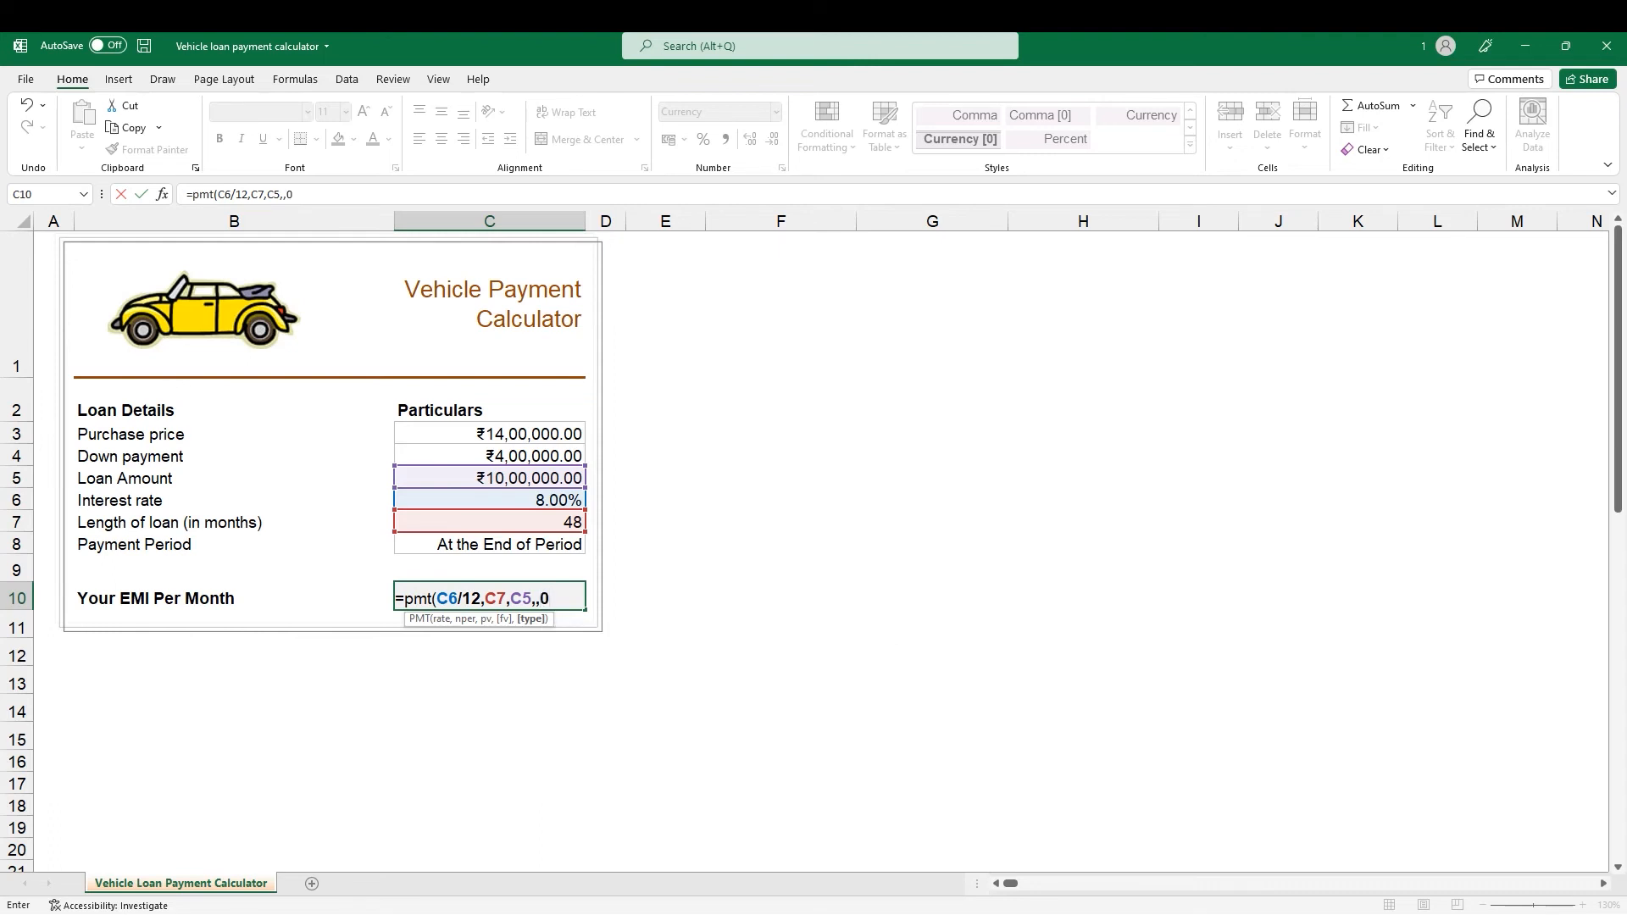
pyautogui.write(')')
pyautogui.press('Return')
pyautogui.press('Up')
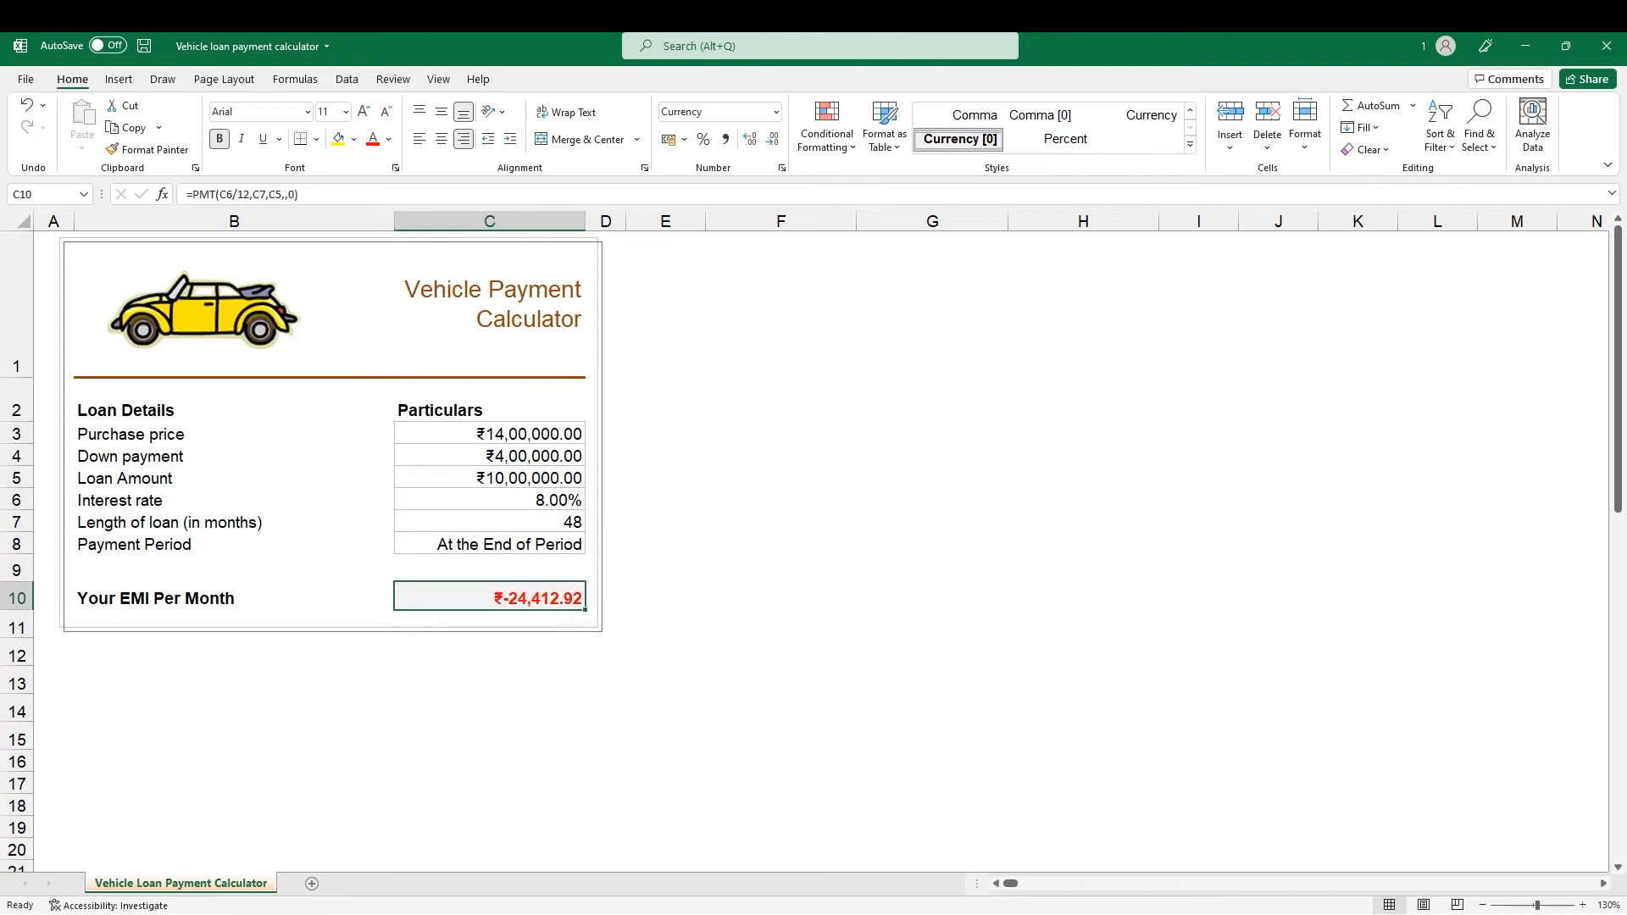